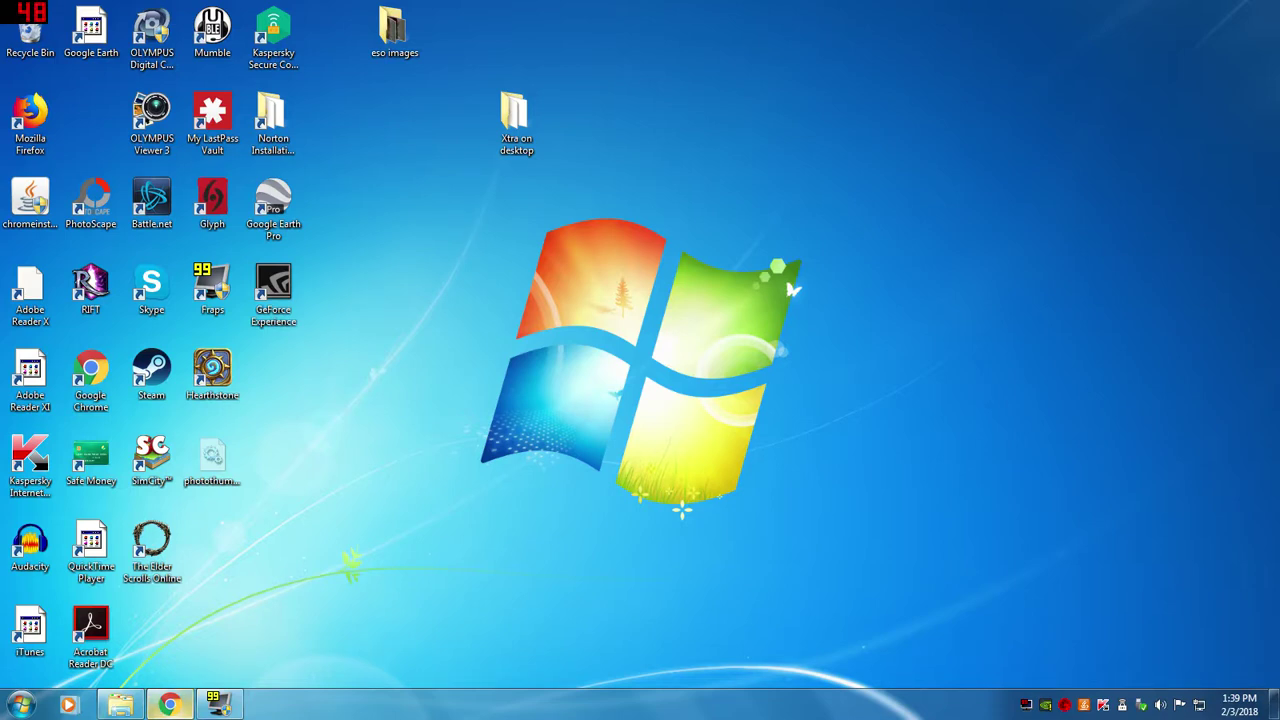
Step: Switch to Chrome and search Google for photoscape.org
click(170, 705)
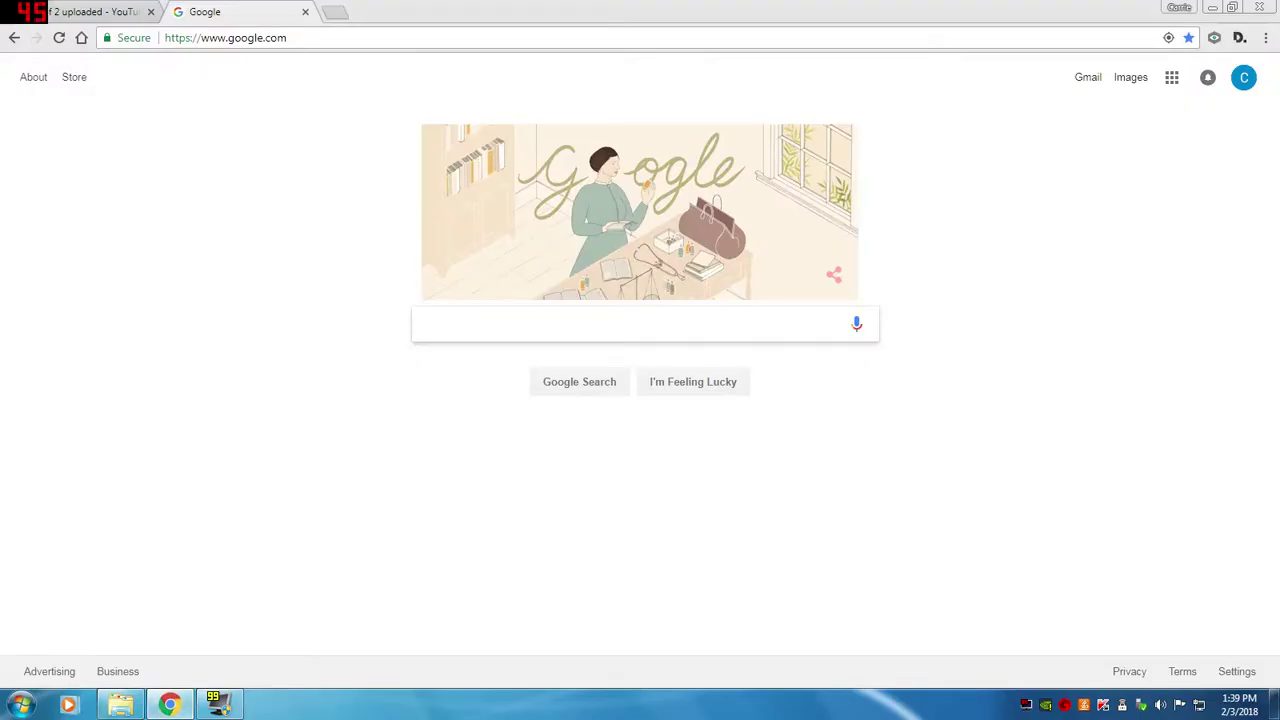
text(pho)
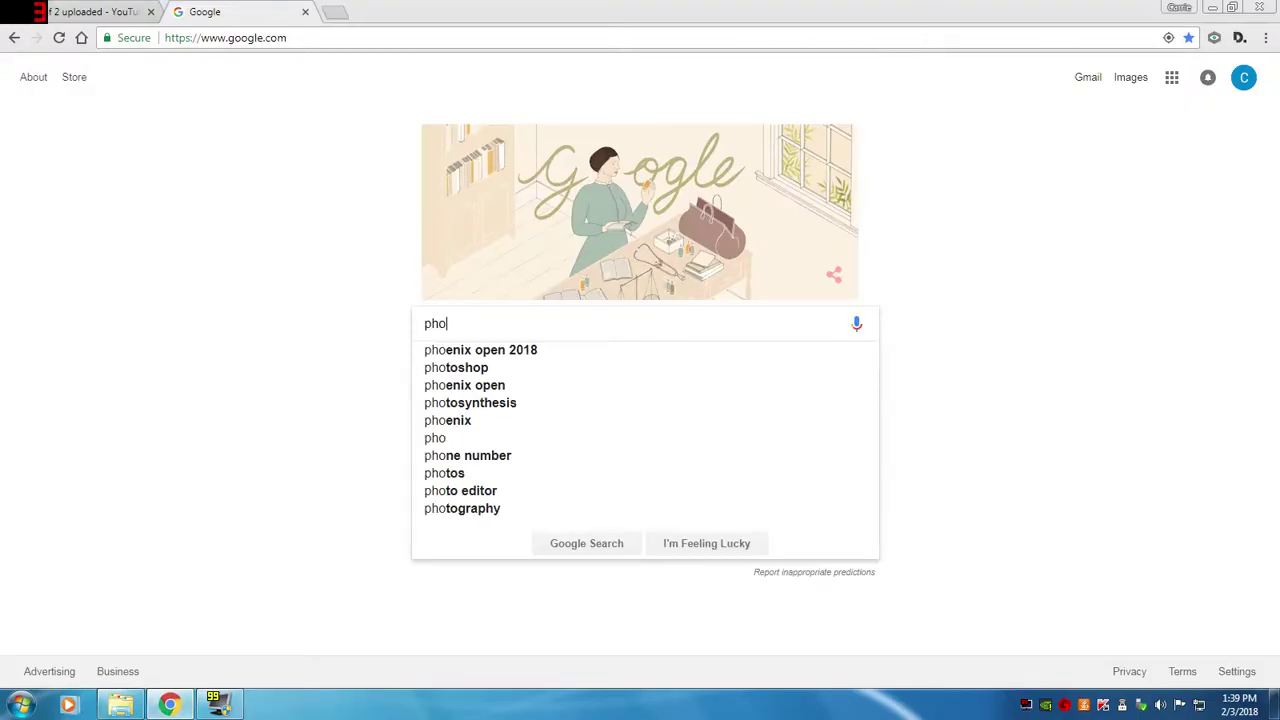
text(toscape.org)
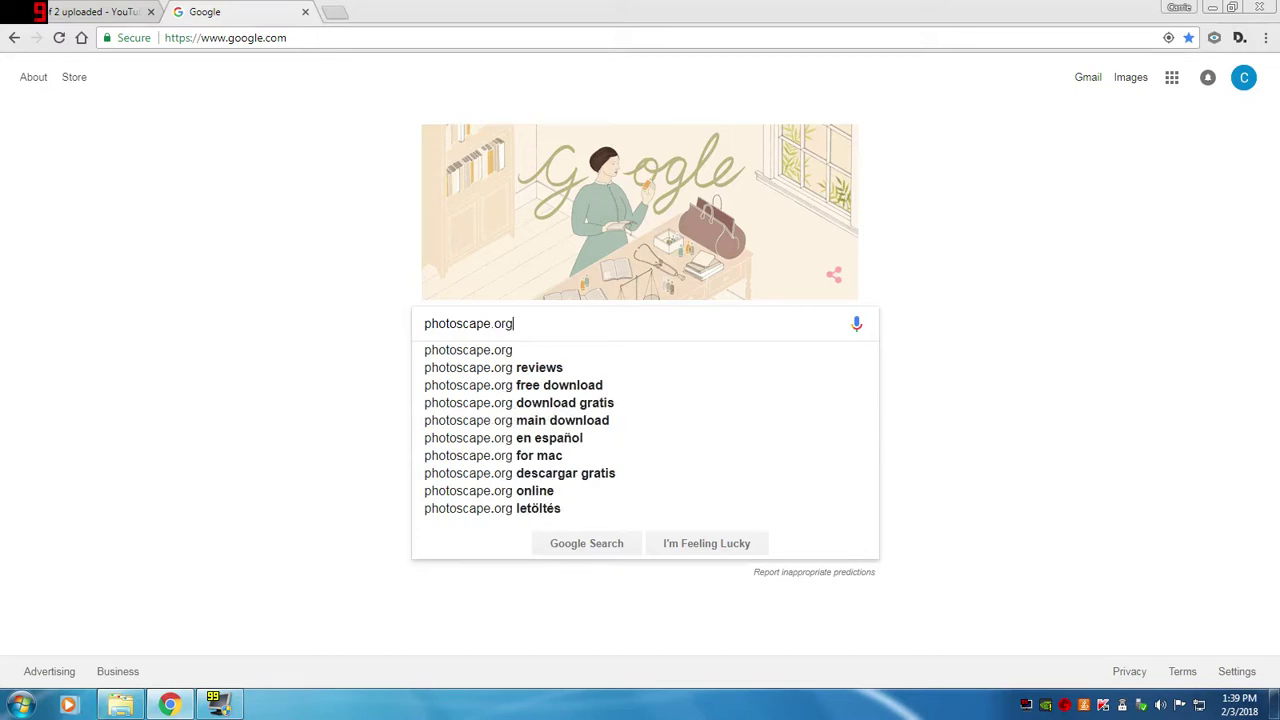
key(Return)
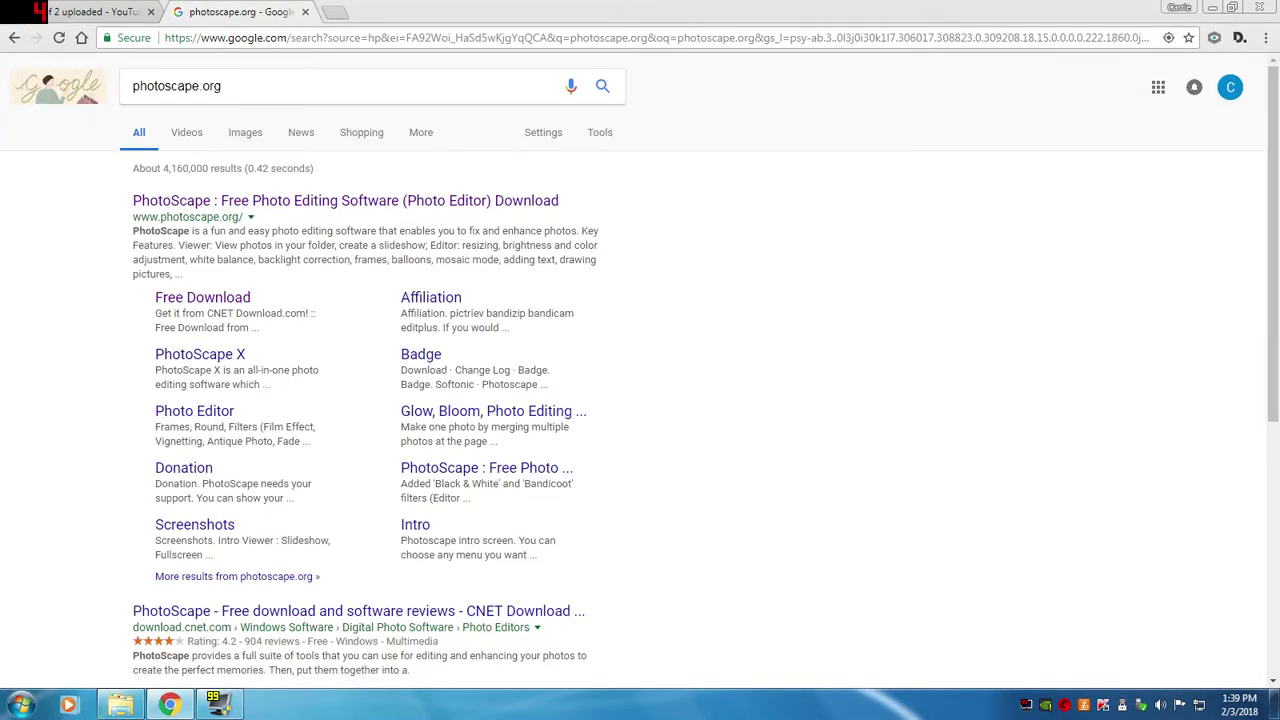
Step: Launch the installed PhotoScape program from its folder among all installed programs
click(22, 705)
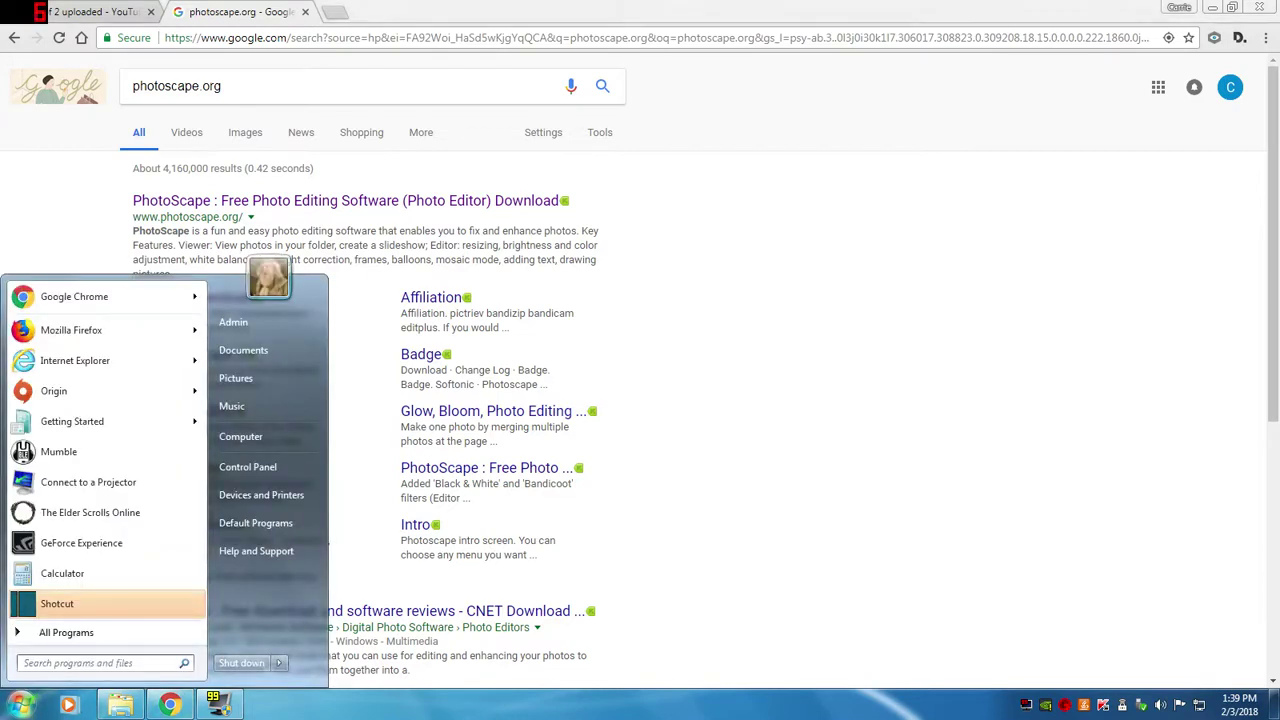
click(45, 632)
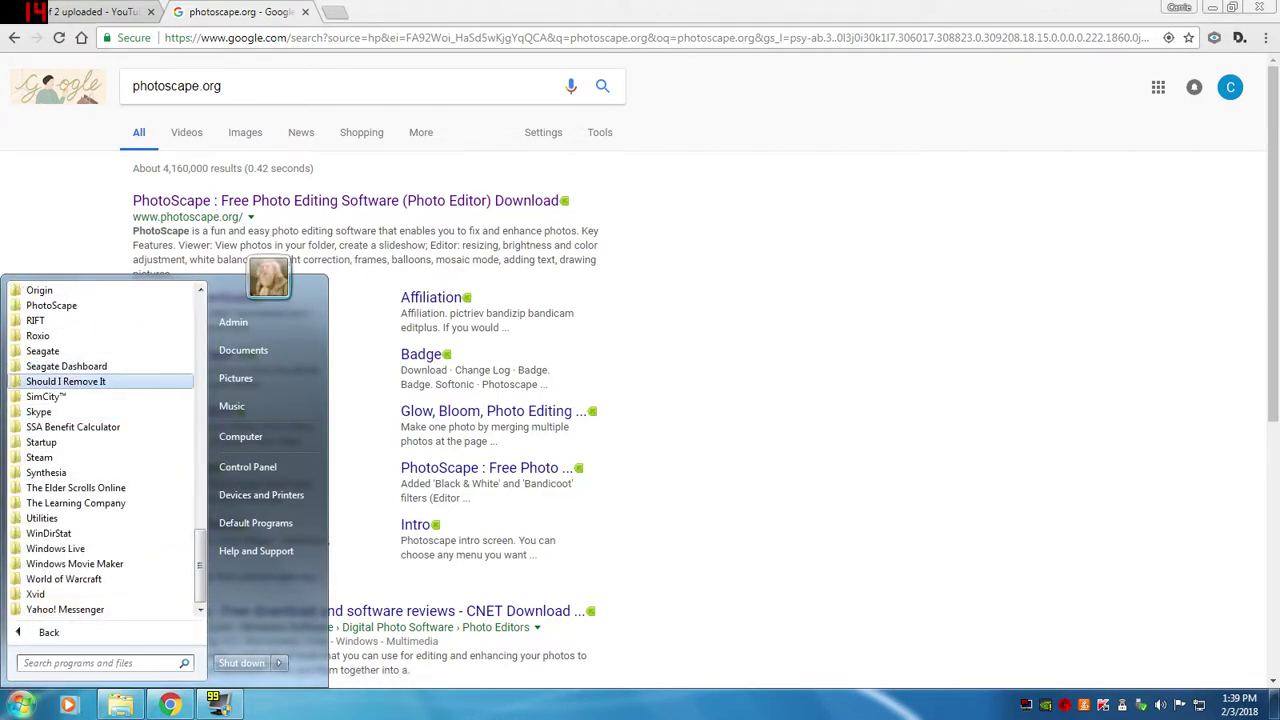
click(51, 305)
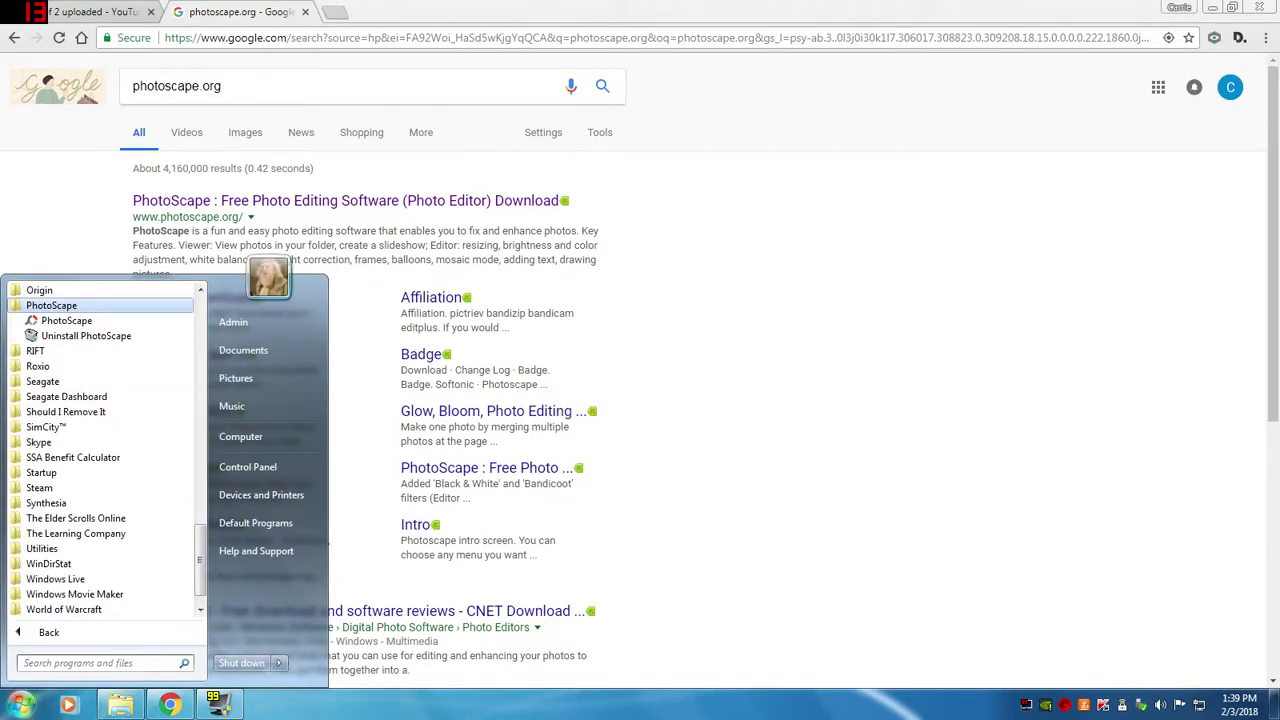
click(66, 320)
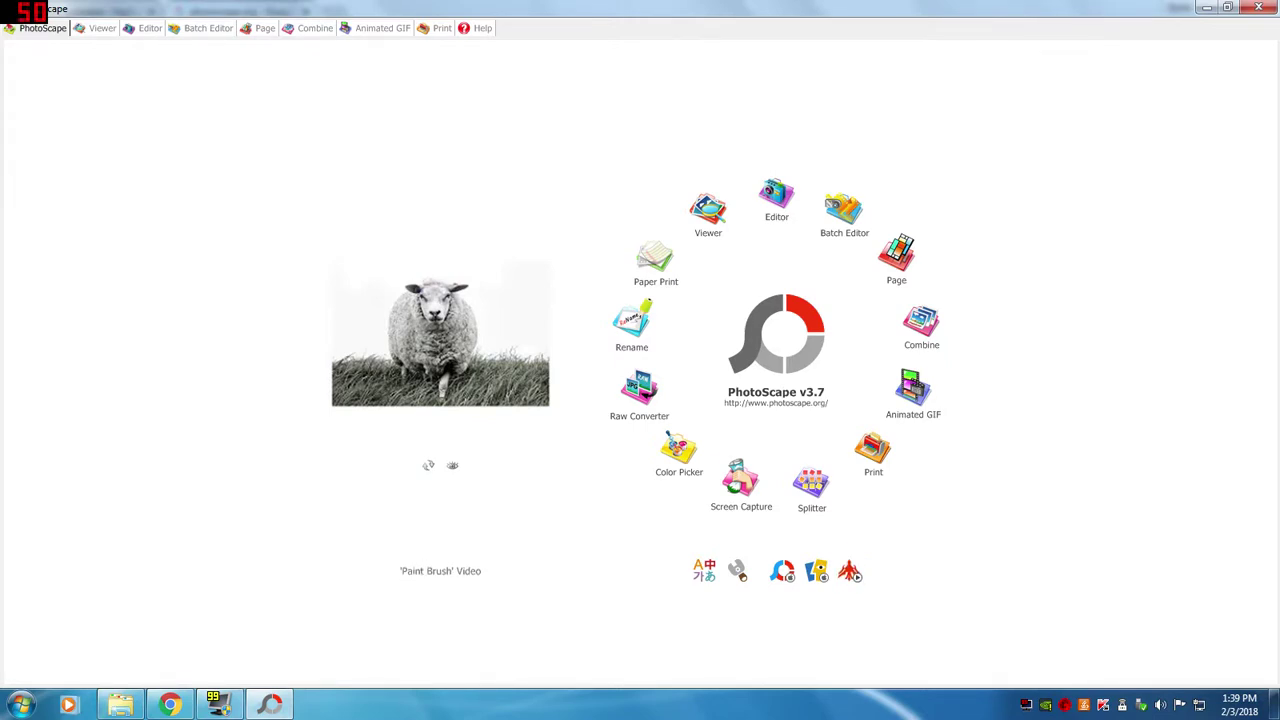
Step: Open eso elf1.jpg from the desktop's eso images folder in the photo Editor
click(147, 28)
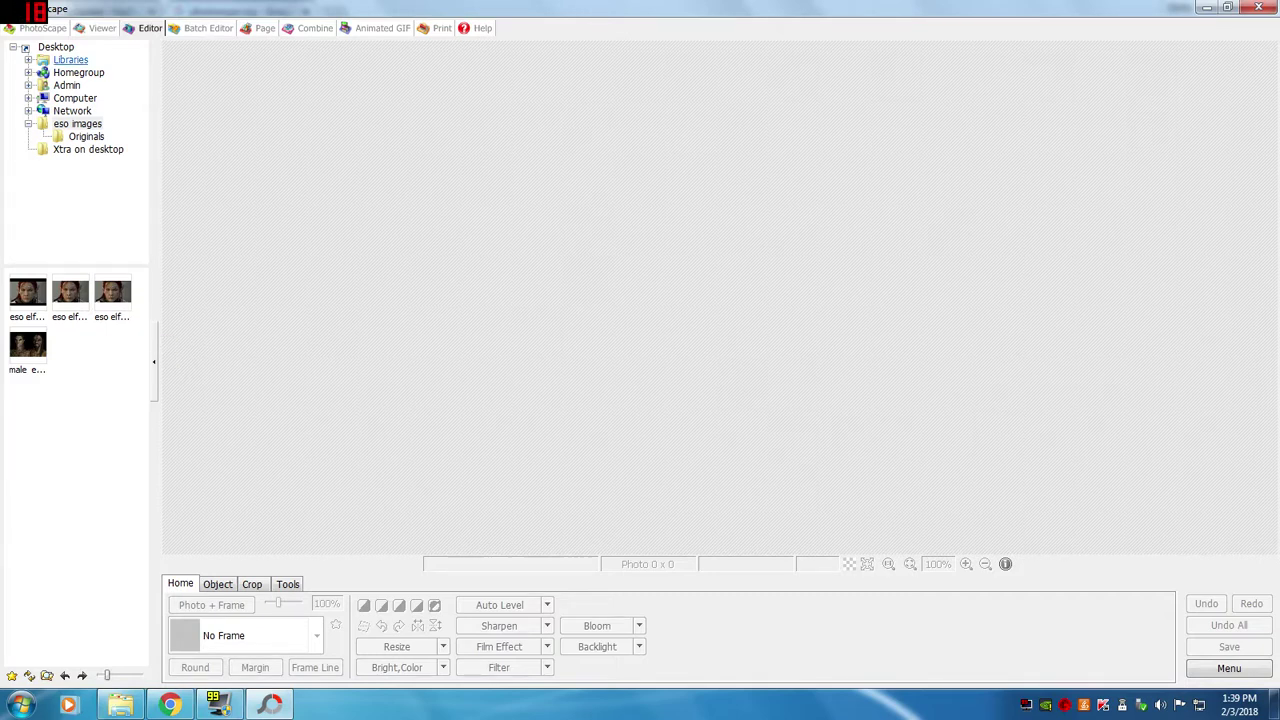
click(56, 47)
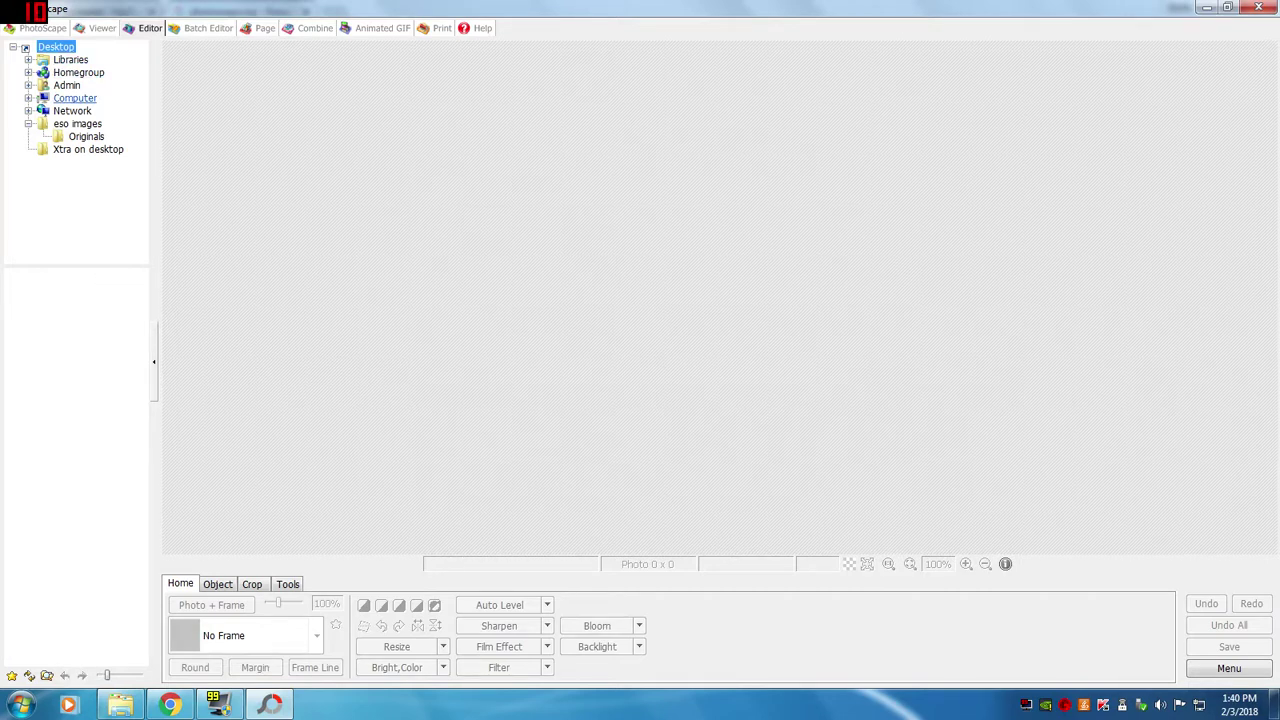
click(77, 123)
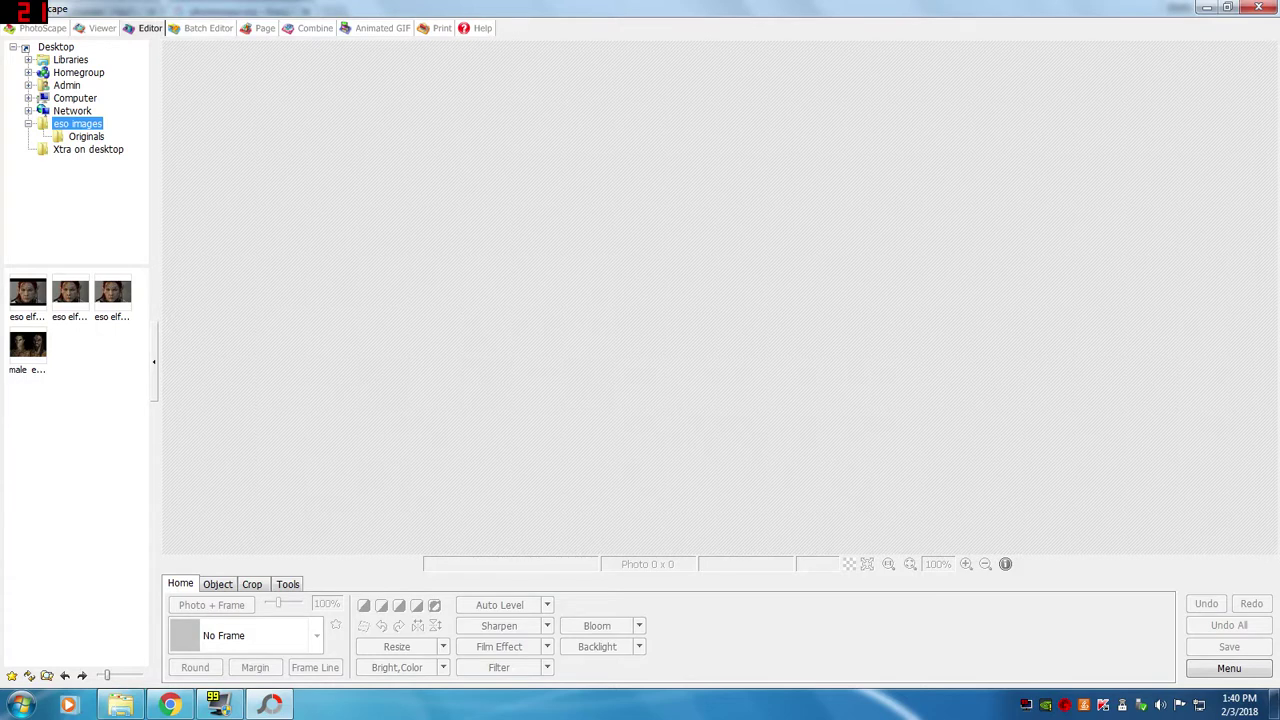
click(27, 292)
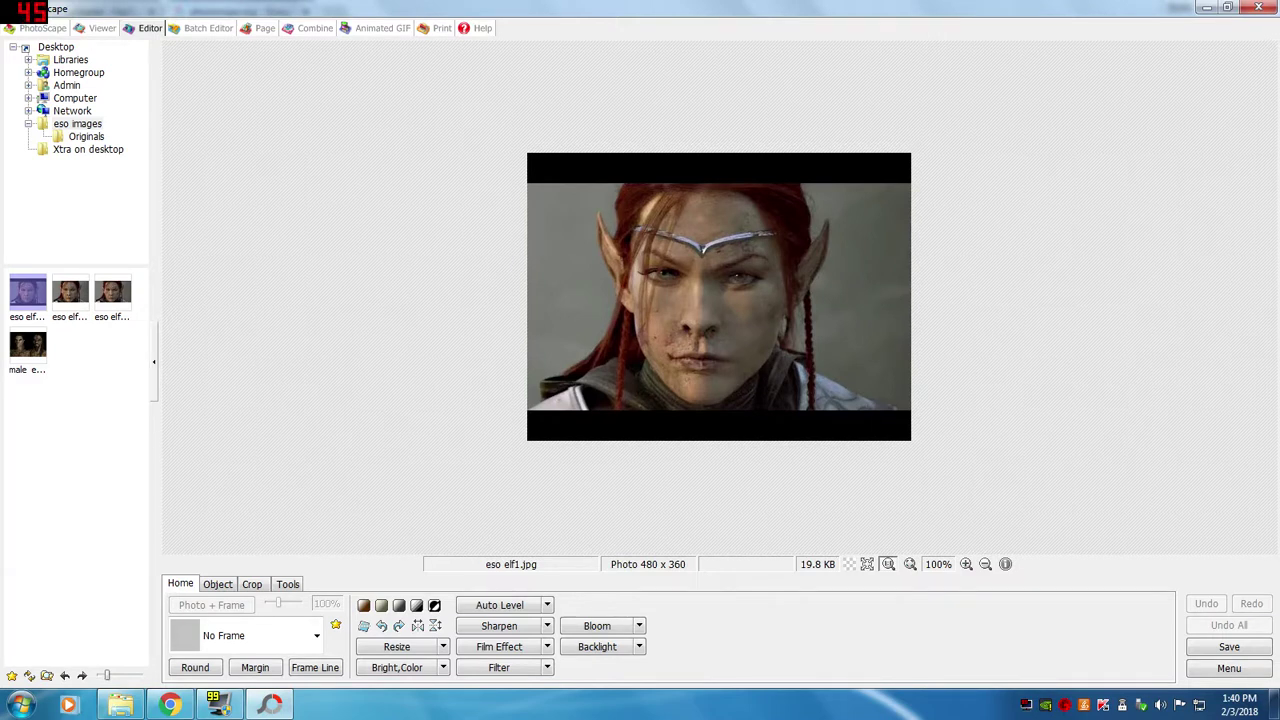
Step: Try a free crop of about 478 × 284 pixels that excludes the black bars above and below the elf
click(252, 584)
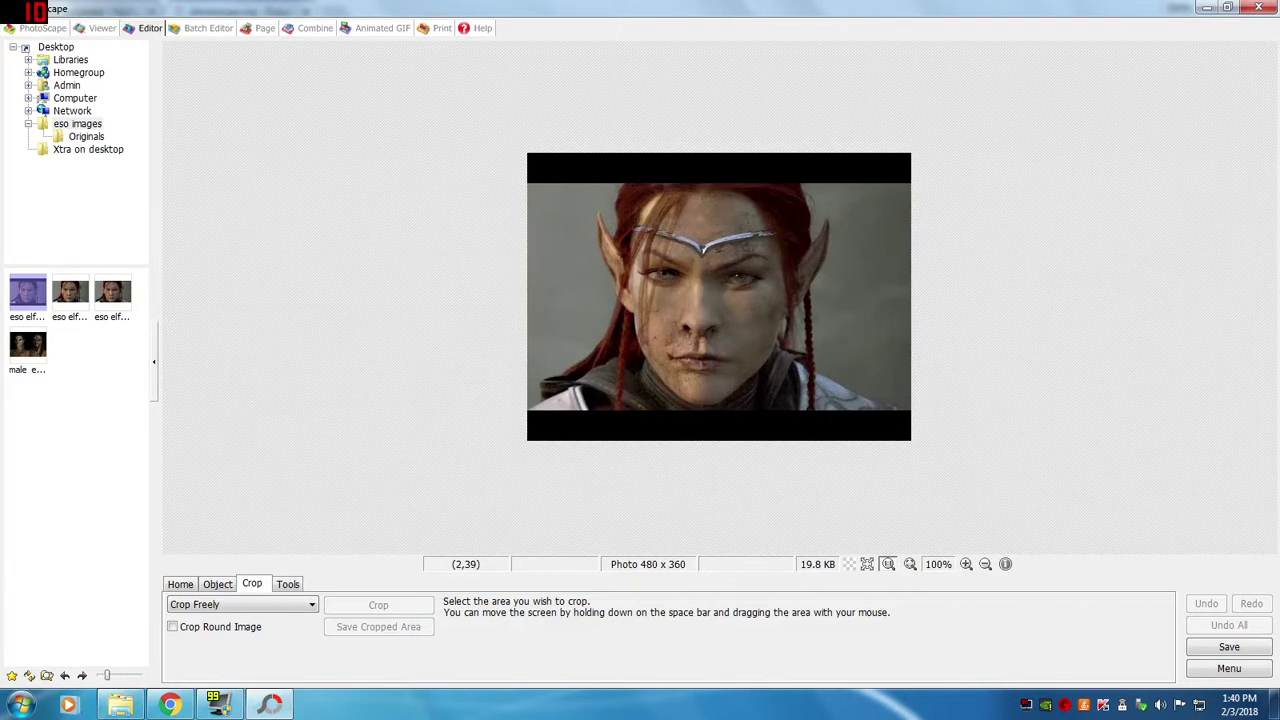
drag(529, 184, 910, 410)
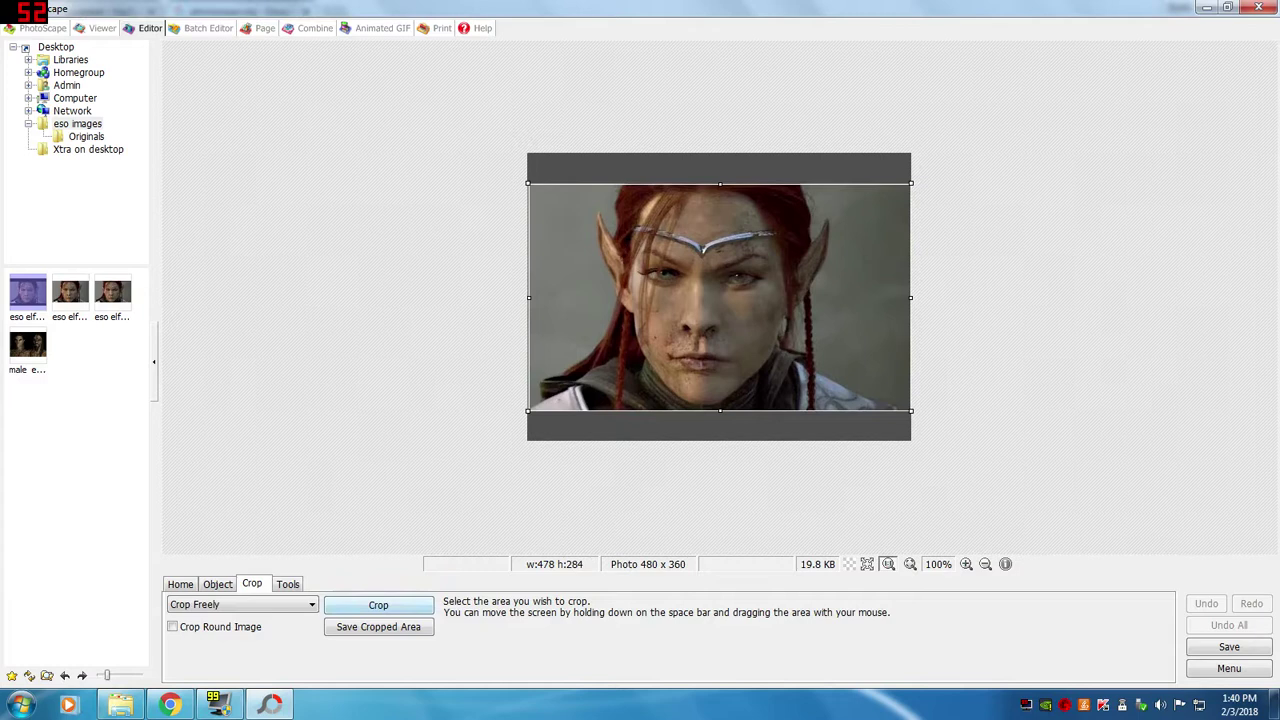
click(378, 605)
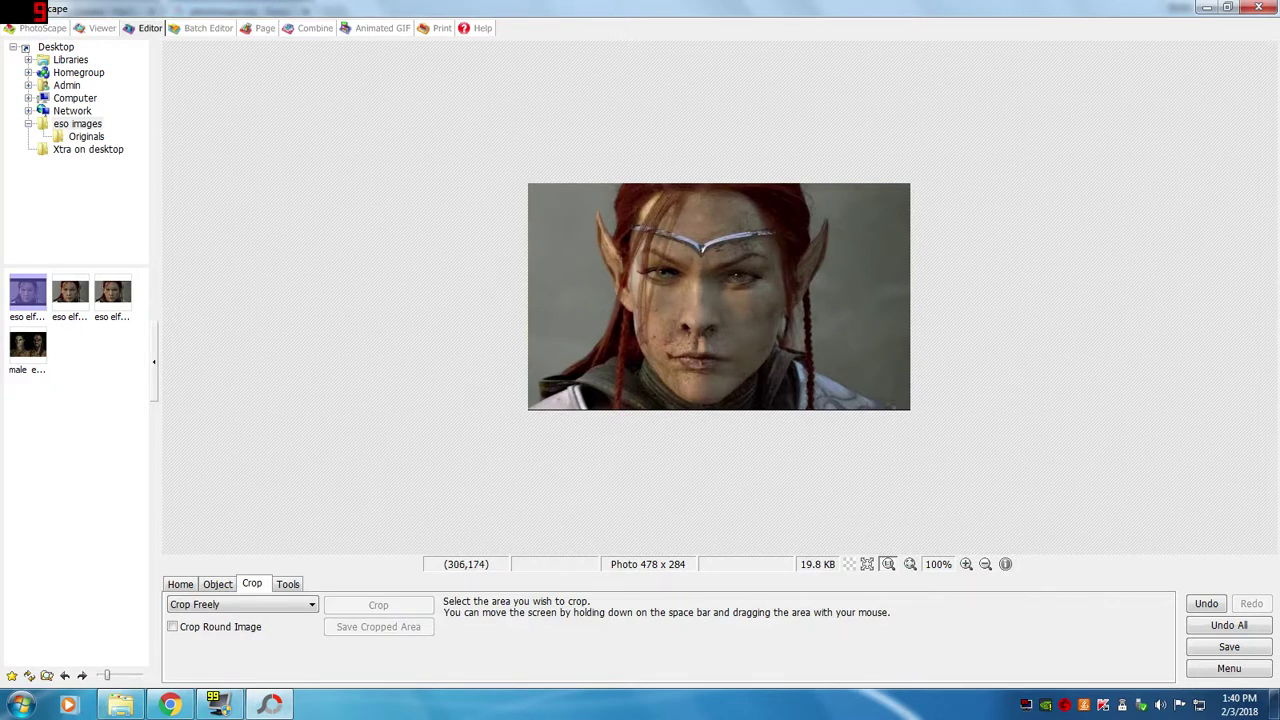
Step: Undo the crop, redo it, and undo it again
key(ctrl+z)
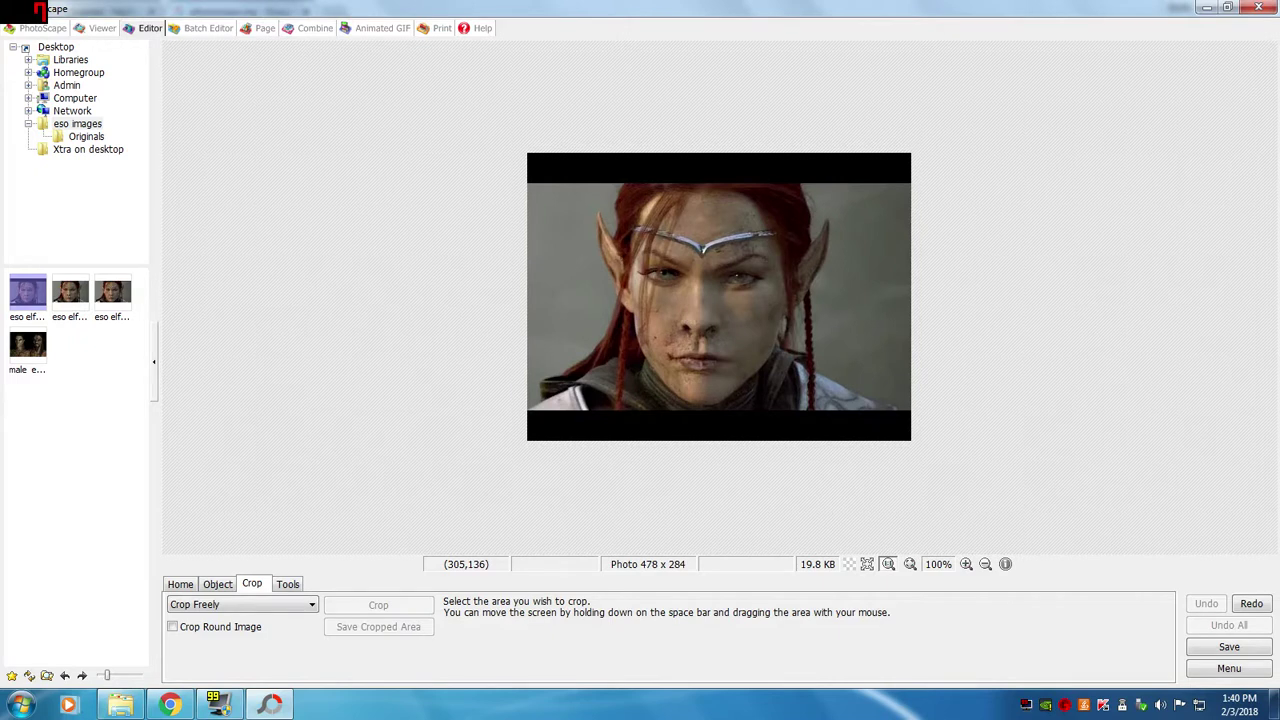
key(ctrl+y)
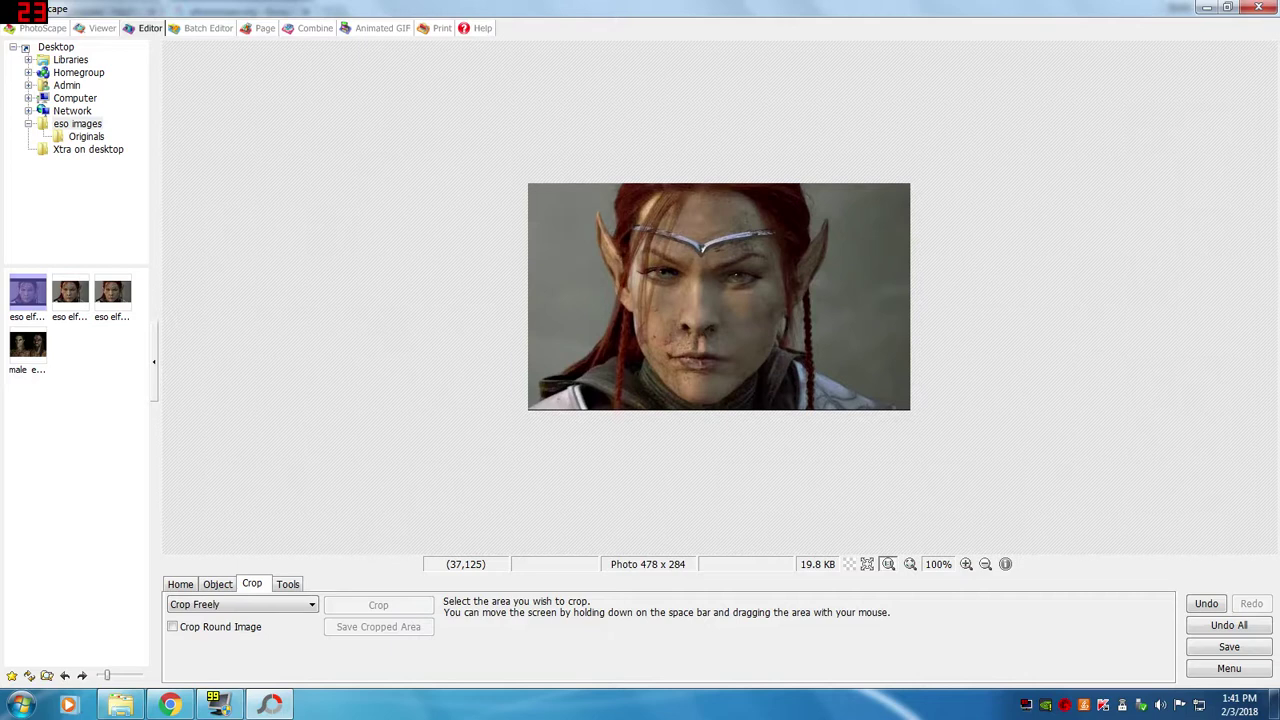
key(ctrl+z)
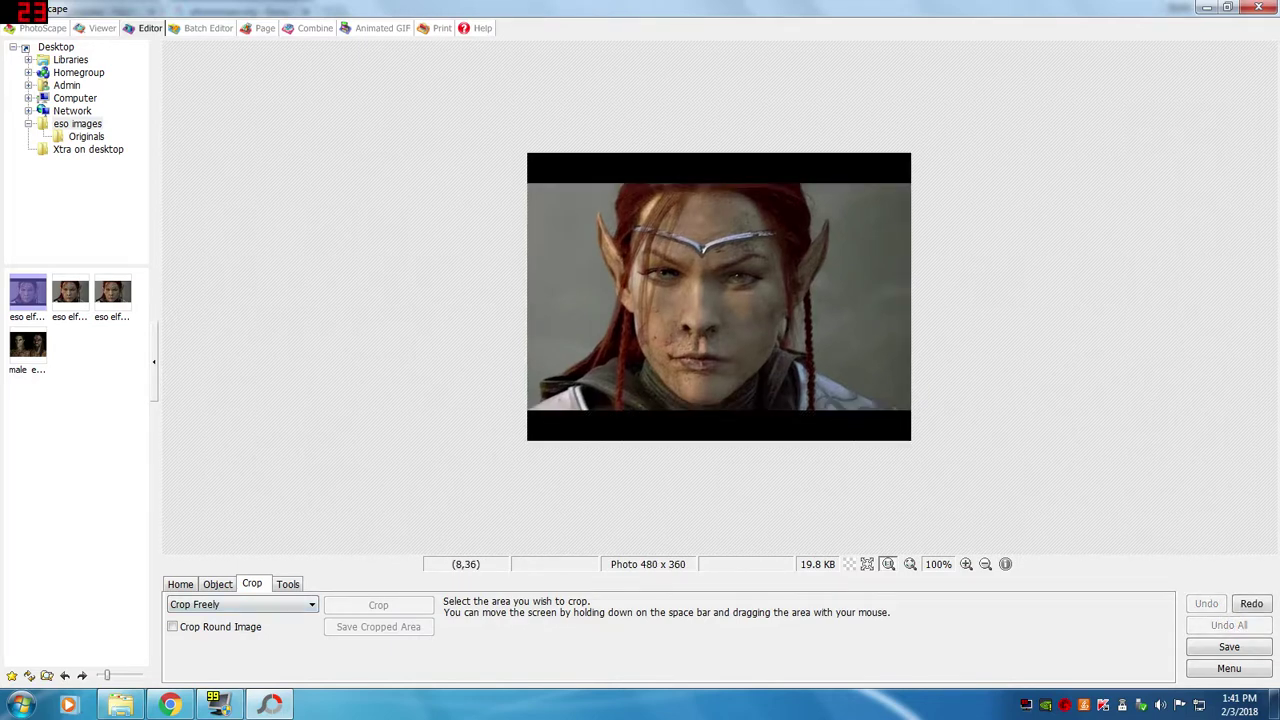
Step: Crop the black bars off the photo freely, then trim the remaining dark edge to about 479 × 281 pixels
drag(528, 183, 911, 411)
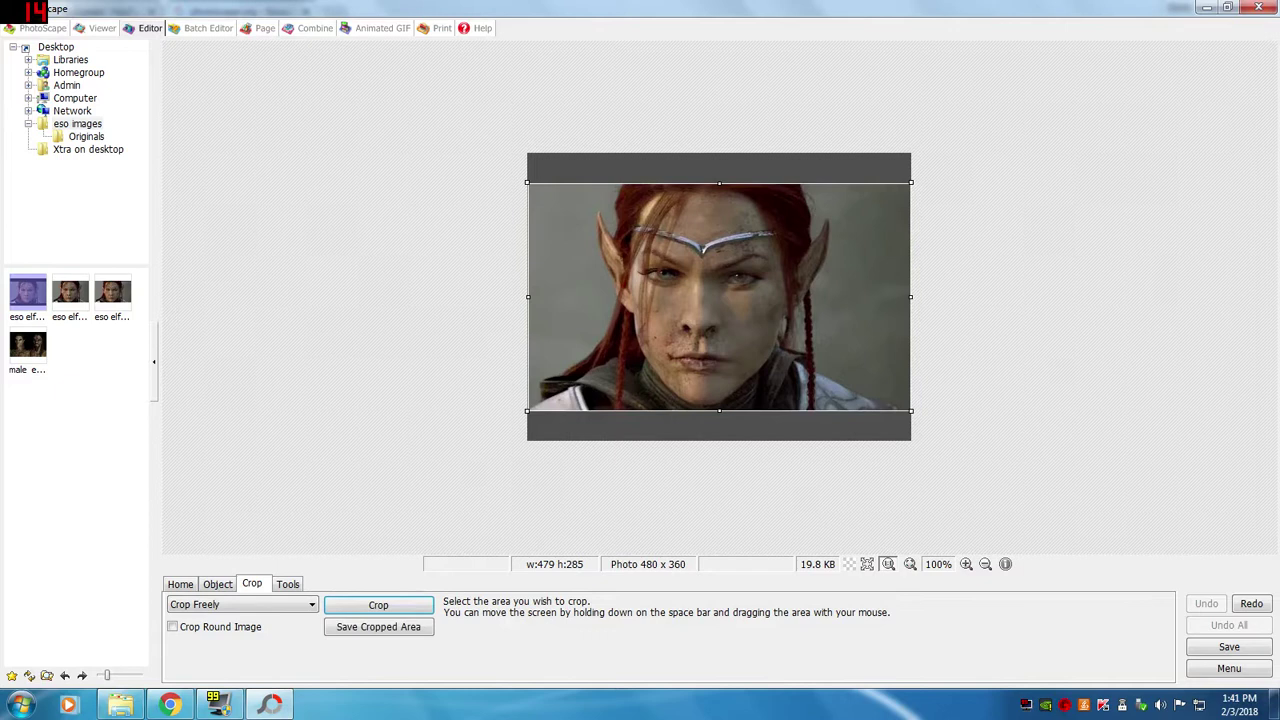
click(378, 605)
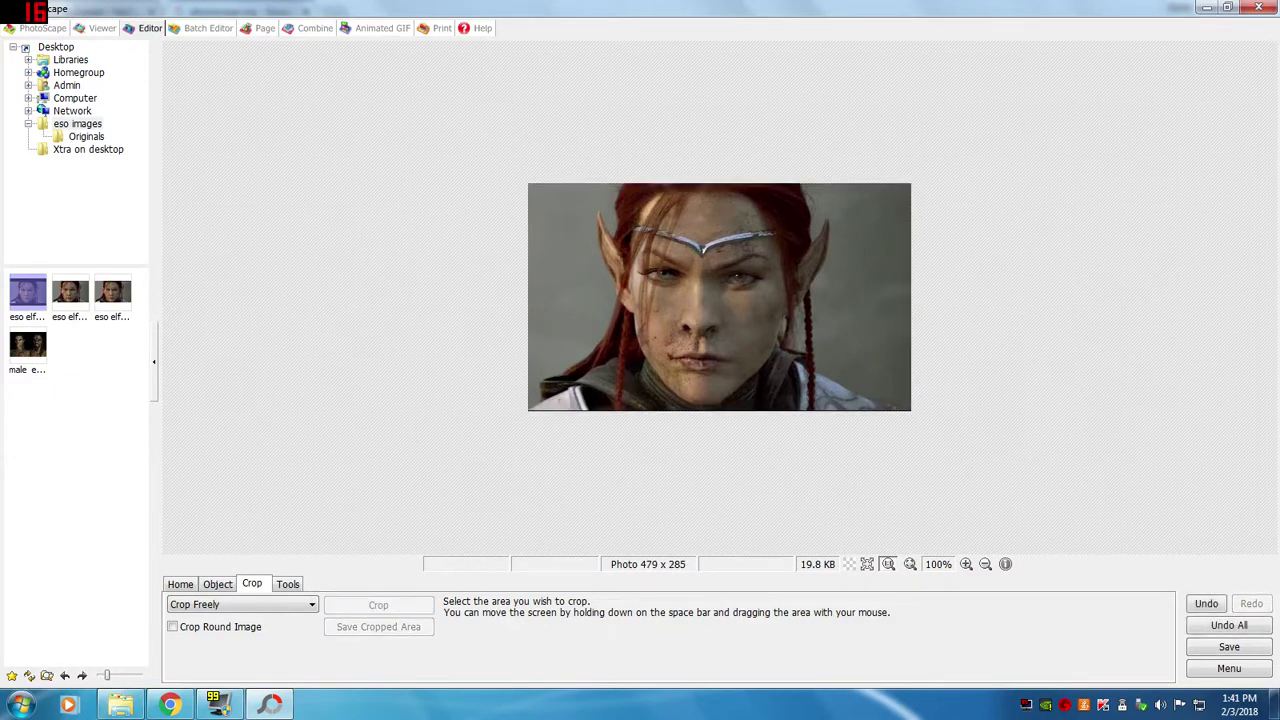
click(242, 604)
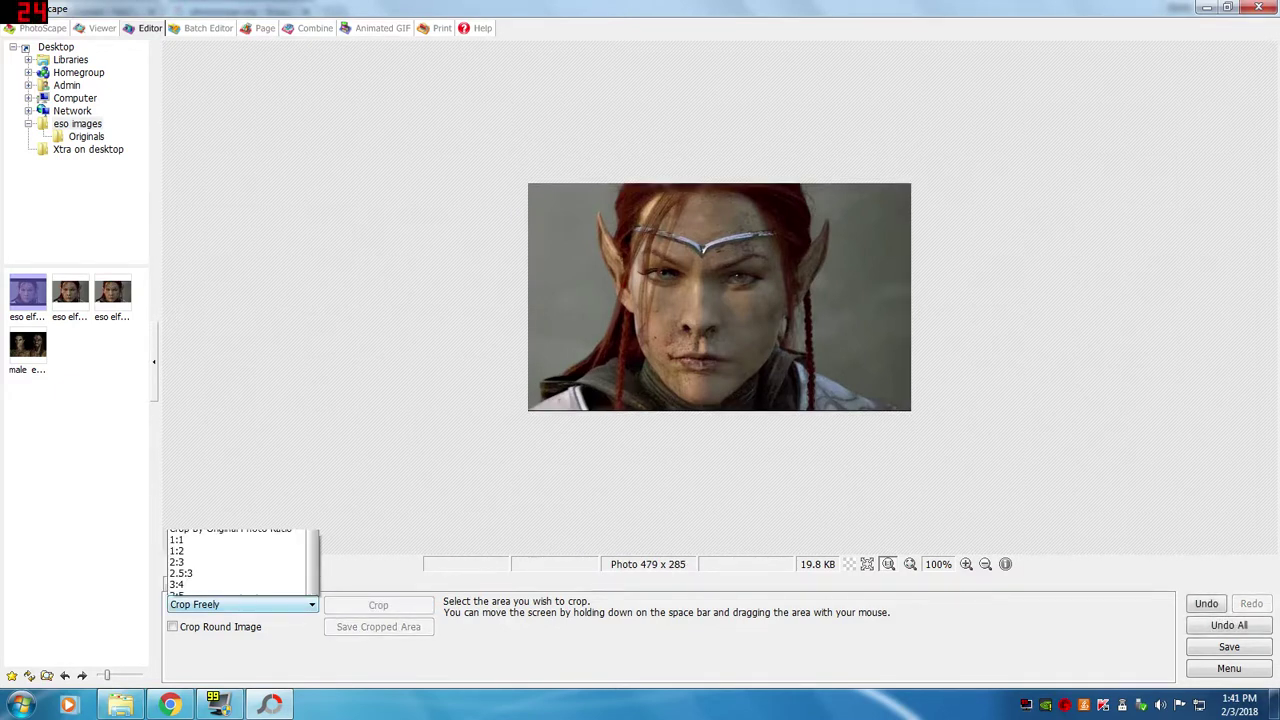
click(242, 604)
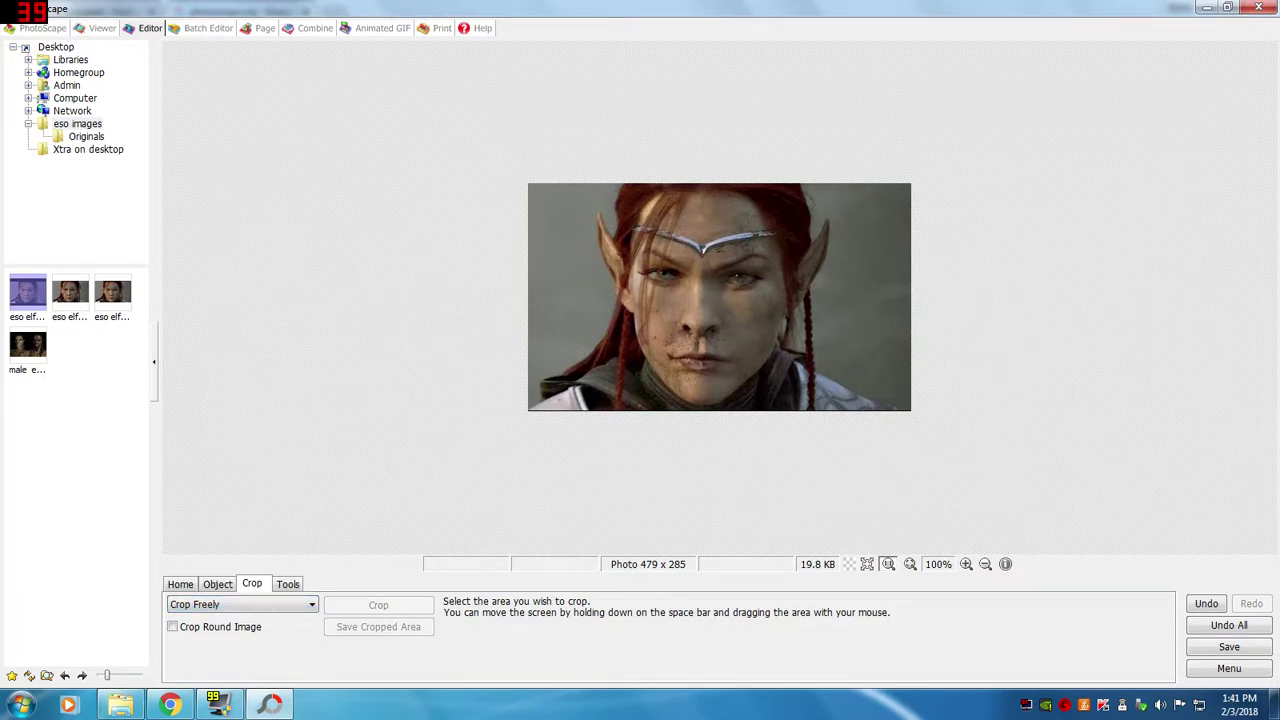
drag(527, 184, 915, 410)
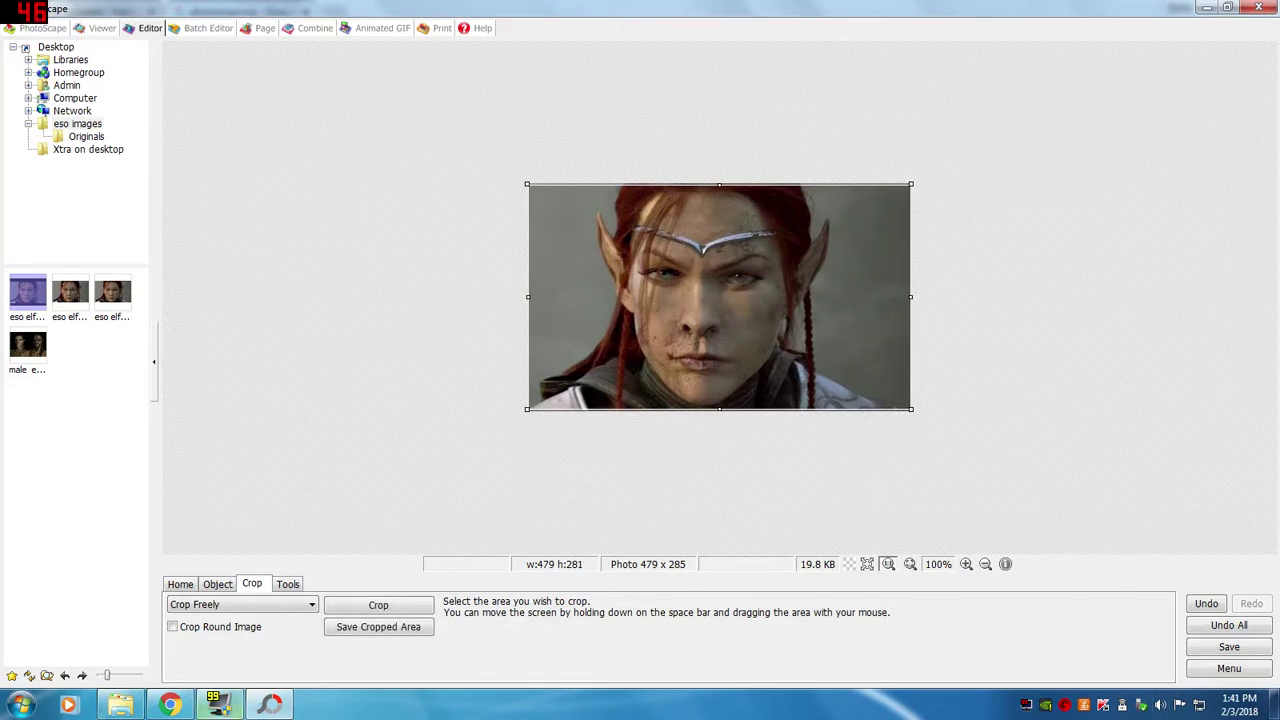
click(378, 605)
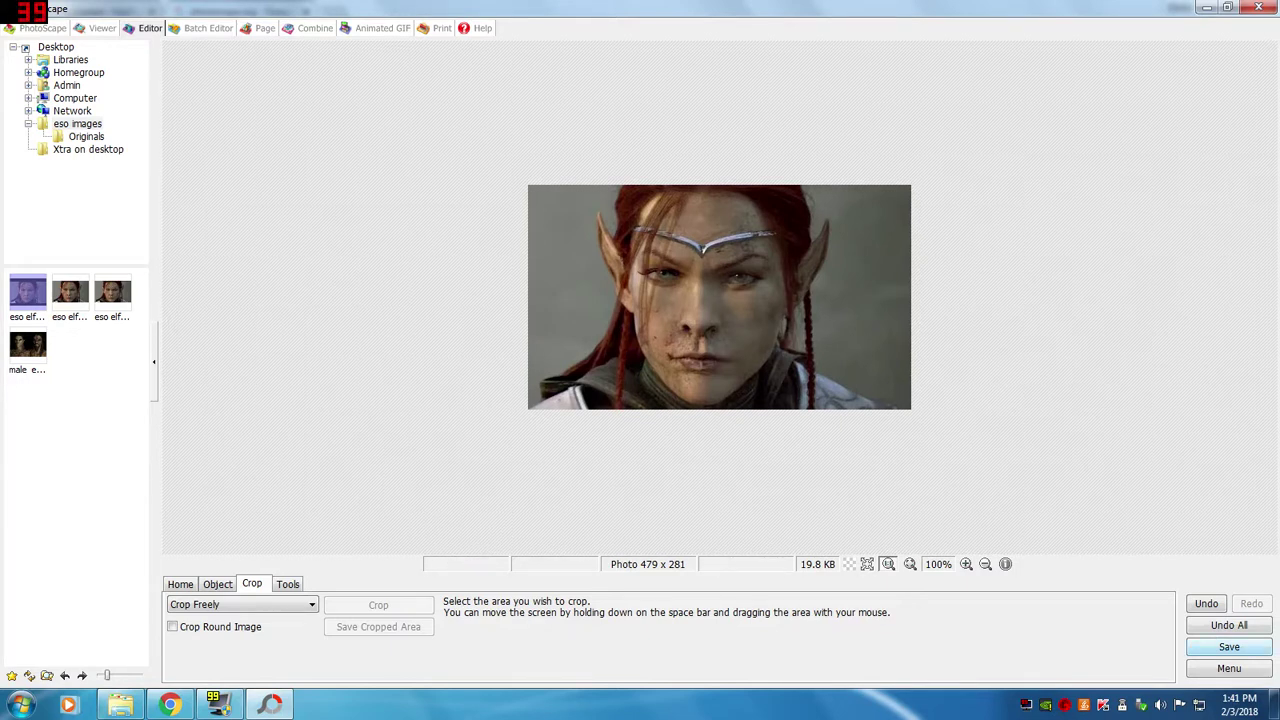
Step: Save the cropped photo as JPEG file eso elf1a in the eso images folder, replacing the existing file
click(1228, 646)
click(430, 350)
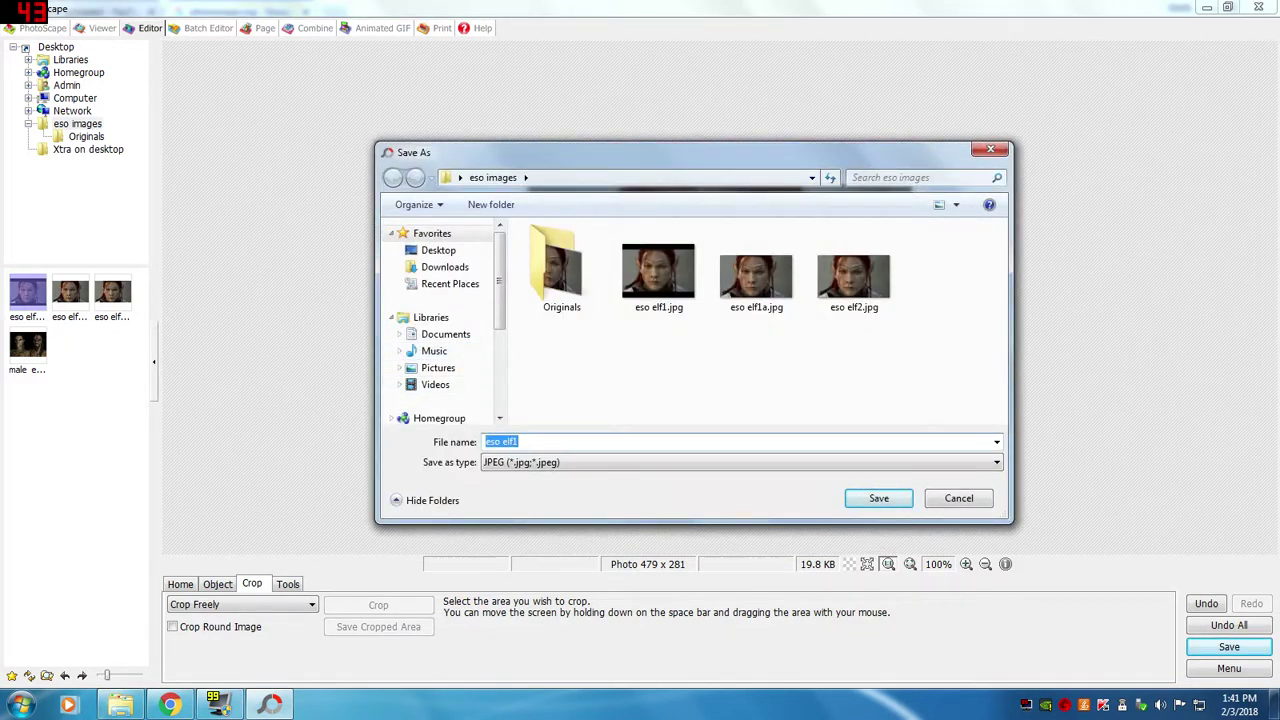
click(519, 441)
text(a)
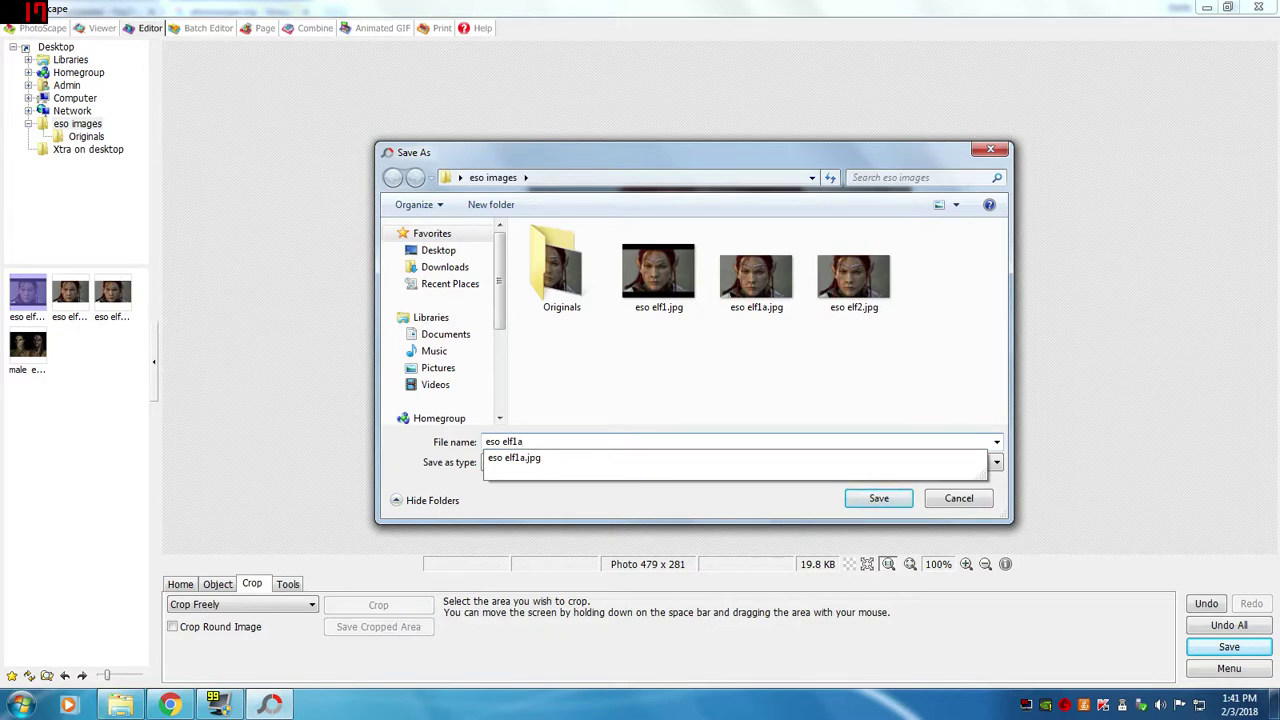
key(Down)
key(Return)
key(Return)
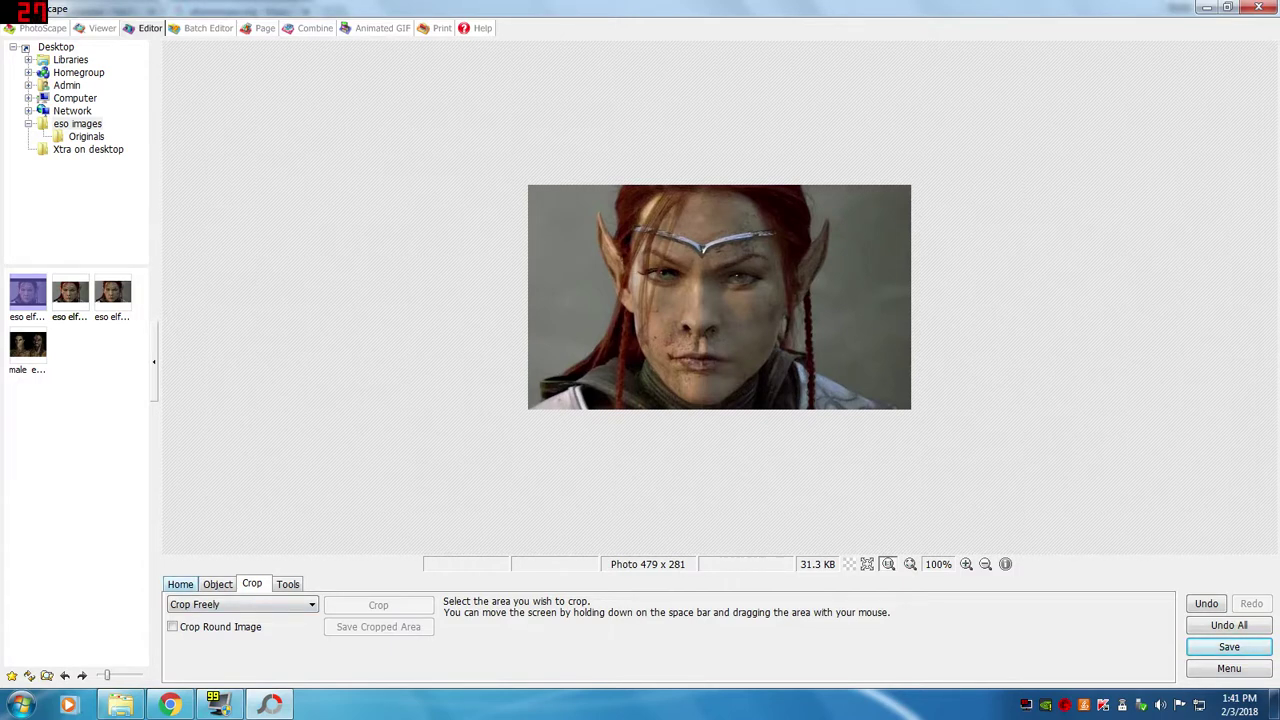
Step: Resize the cropped photo to a width of 800 pixels with the aspect ratio preserved
click(180, 584)
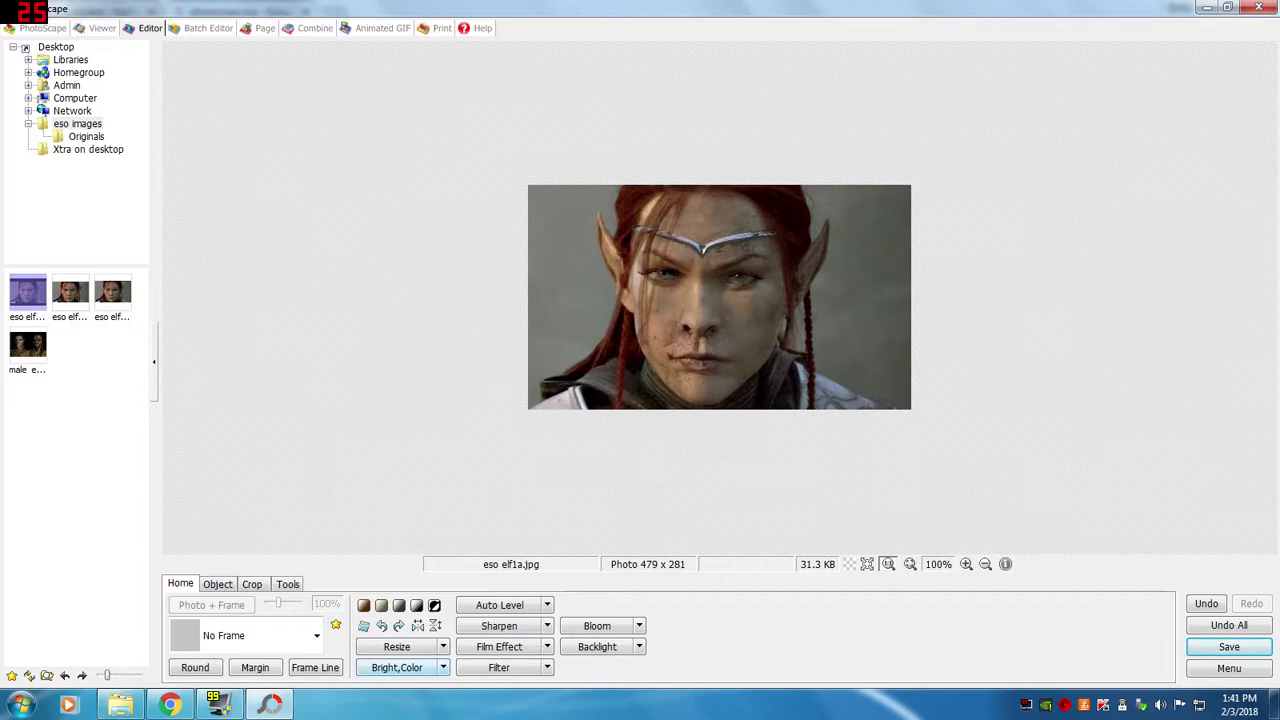
click(396, 646)
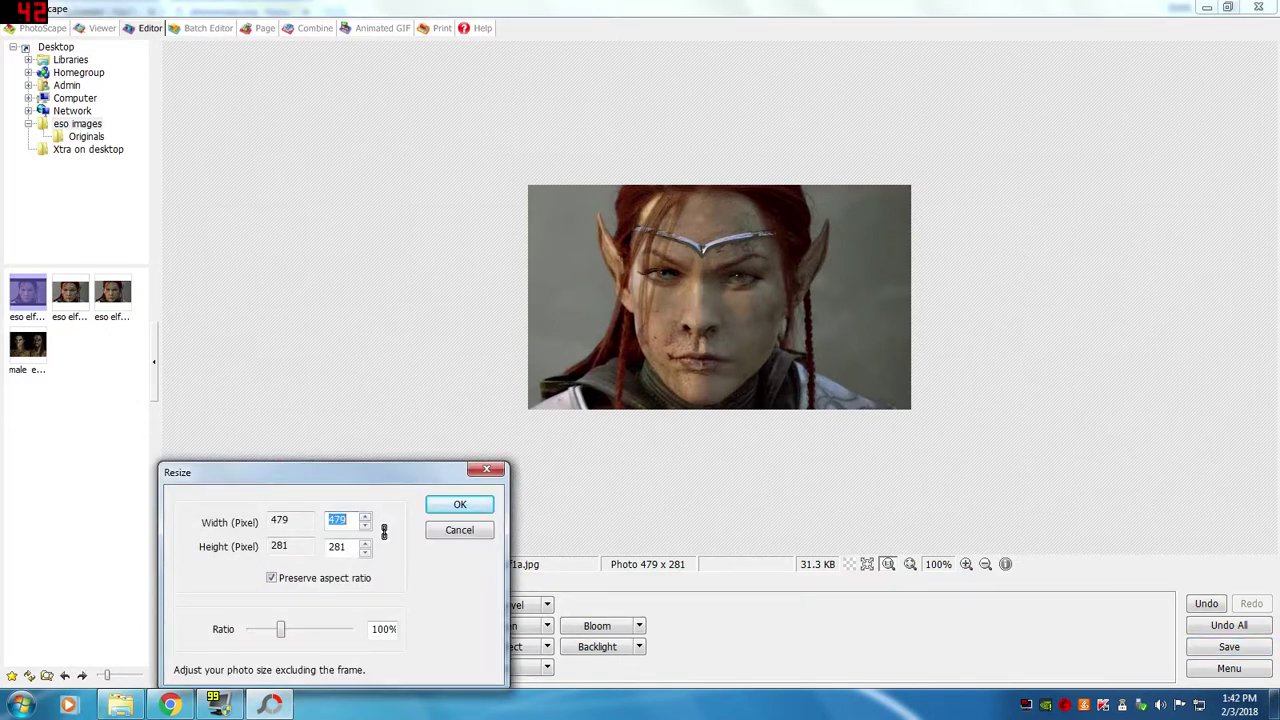
text(800)
key(Return)
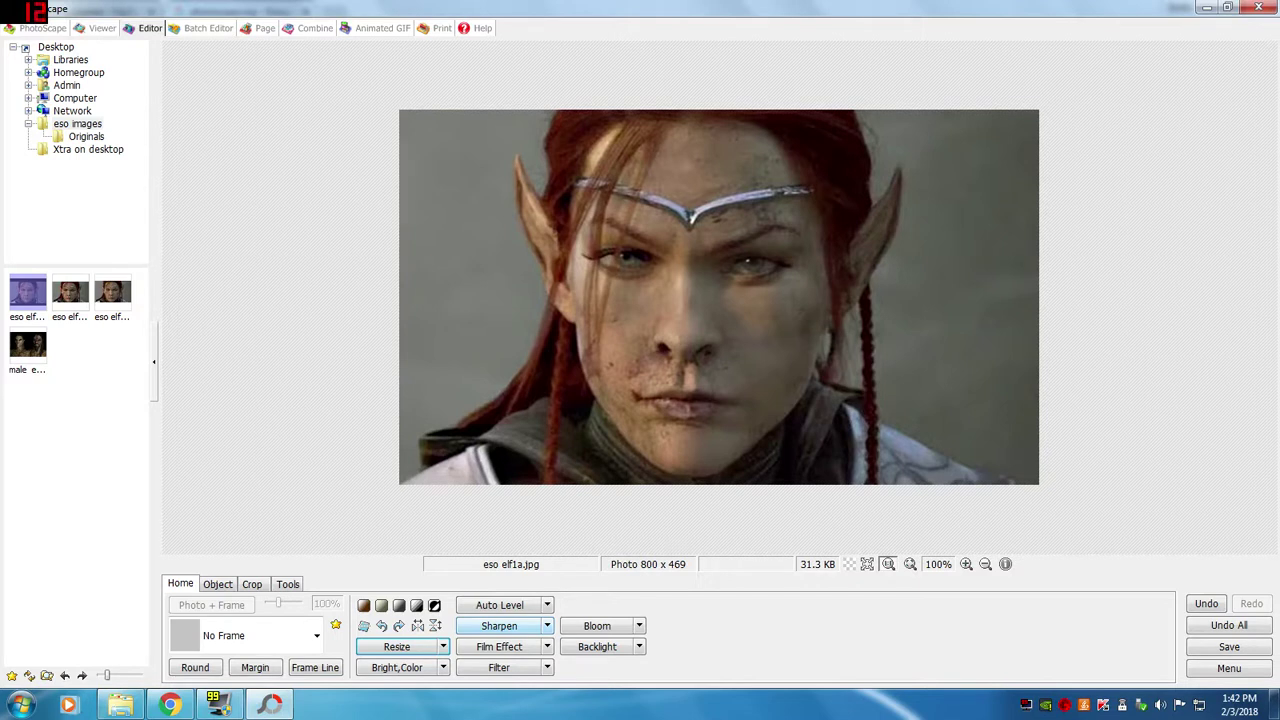
Step: Try sharpening the photo with radius 8.0 and amount 500%, and cancel the adjustment
click(547, 625)
click(547, 625)
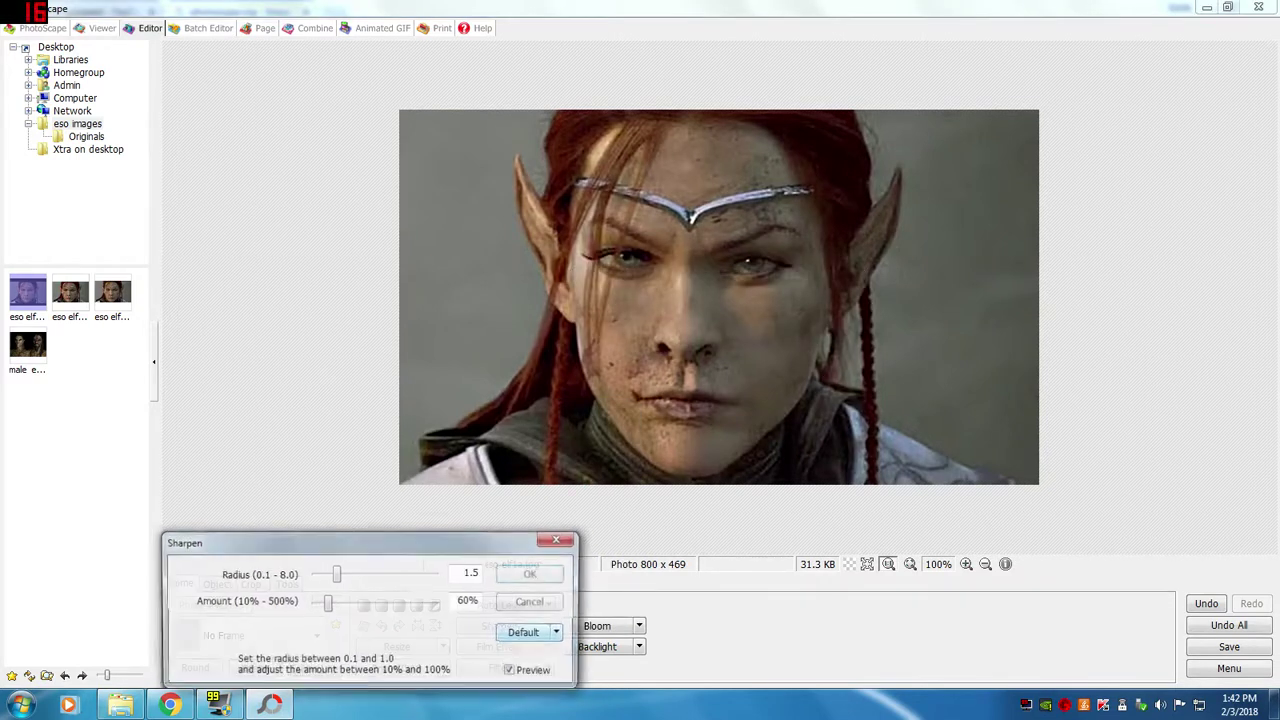
drag(336, 574, 436, 574)
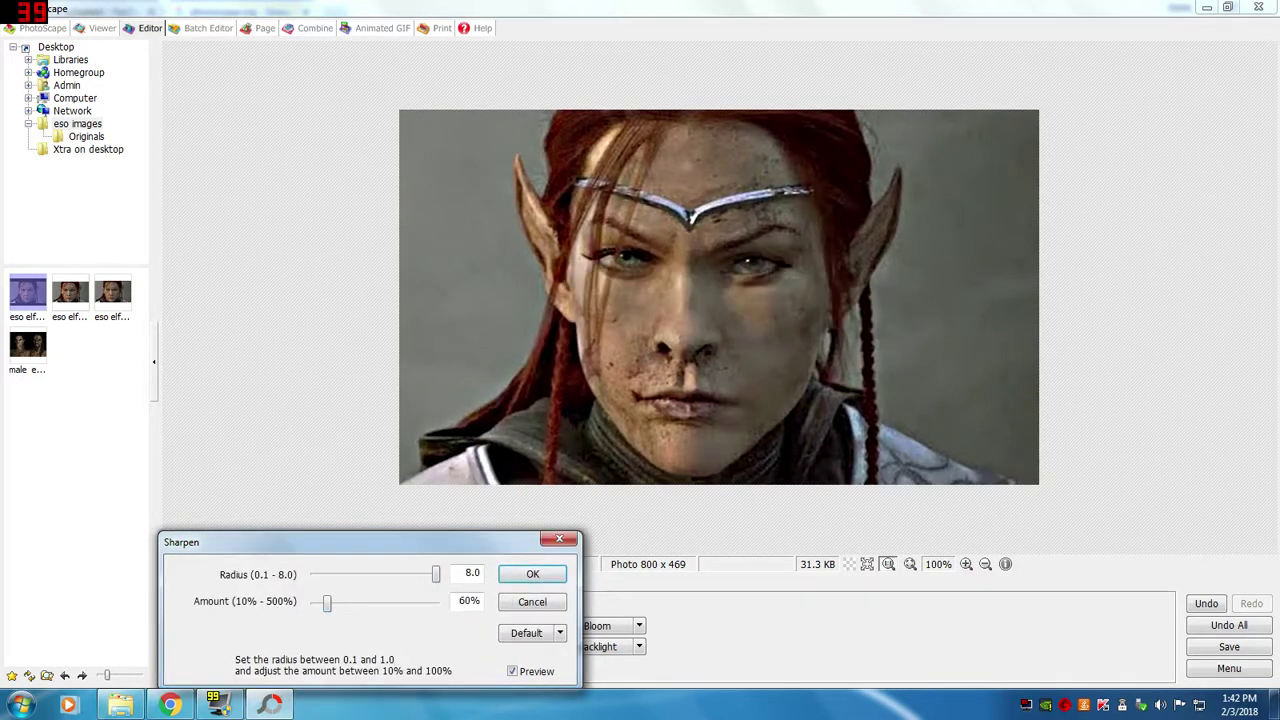
drag(327, 603, 436, 603)
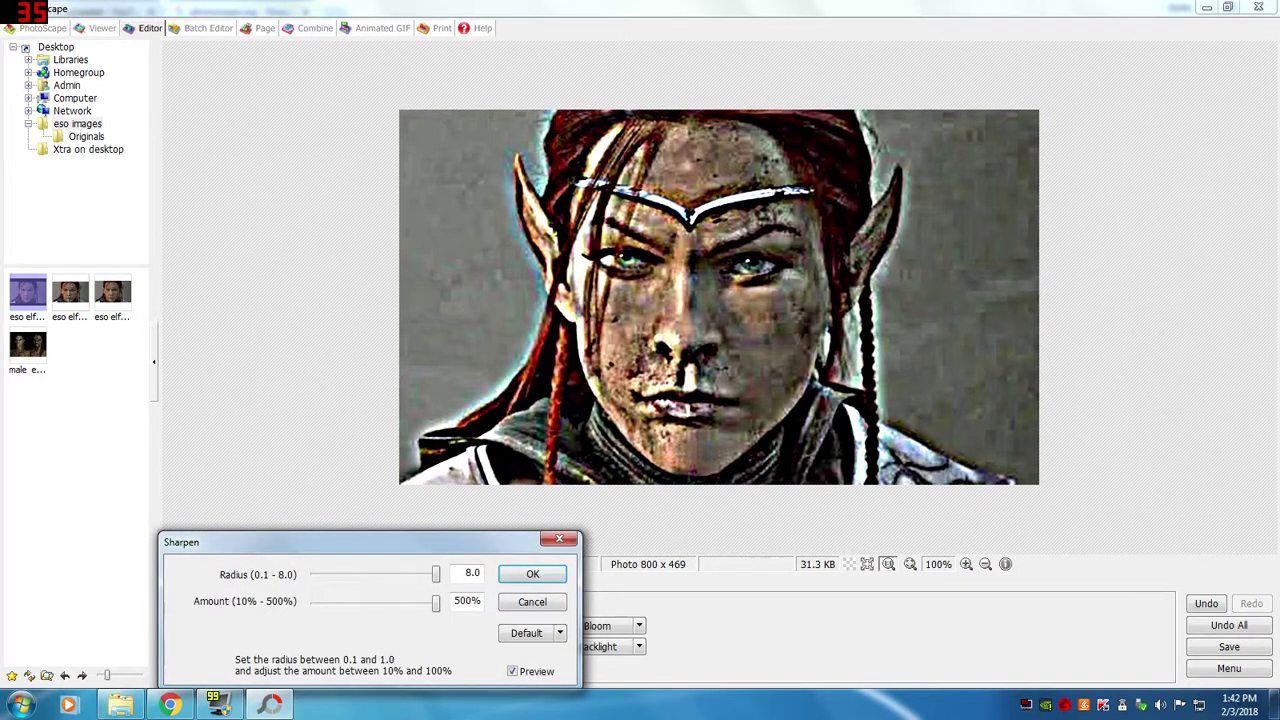
key(Escape)
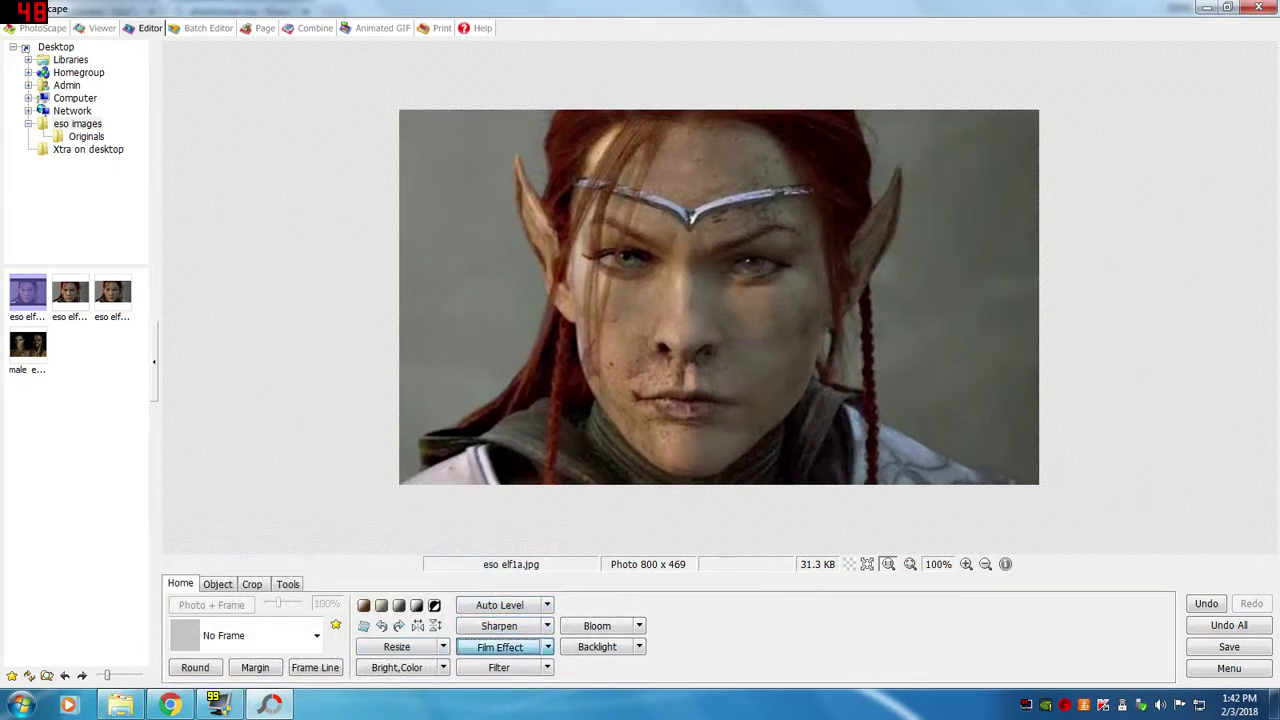
Step: Try the film effects AF6, CP4, CP8, CT1, CT2, CP6 and CP2 on the photo, and cancel without applying any
click(499, 646)
click(206, 450)
click(206, 535)
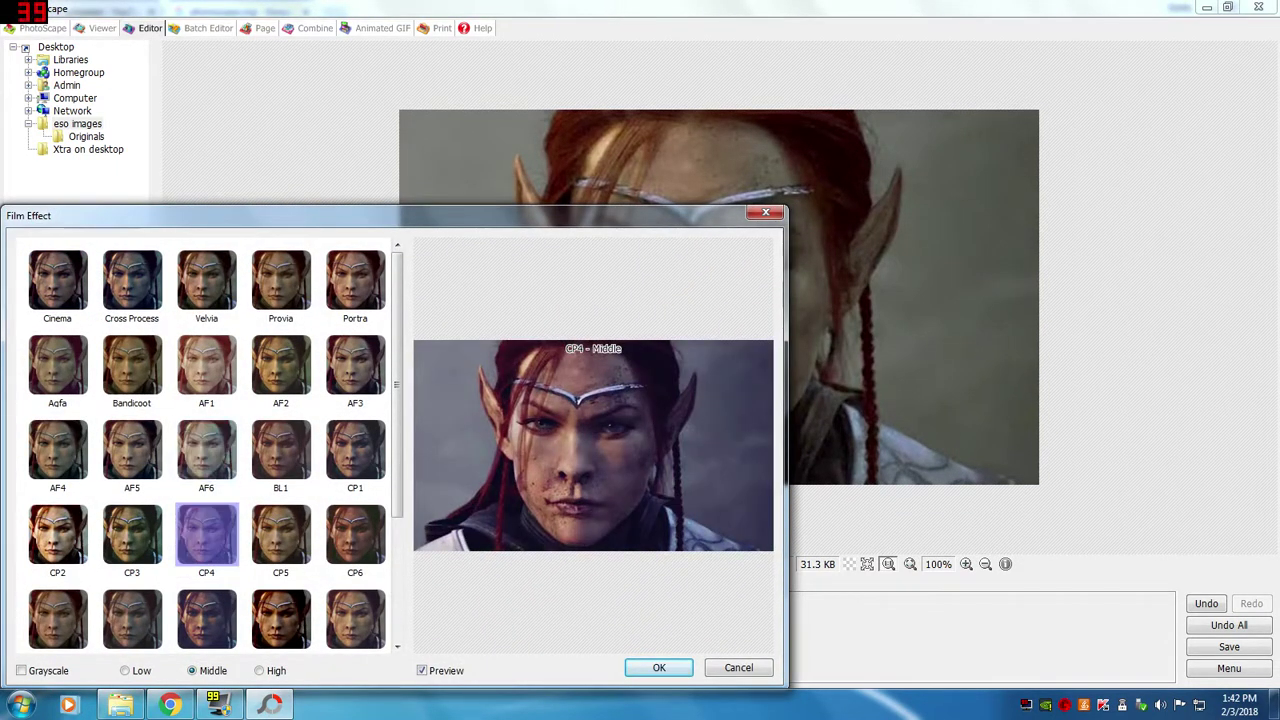
click(132, 620)
click(281, 611)
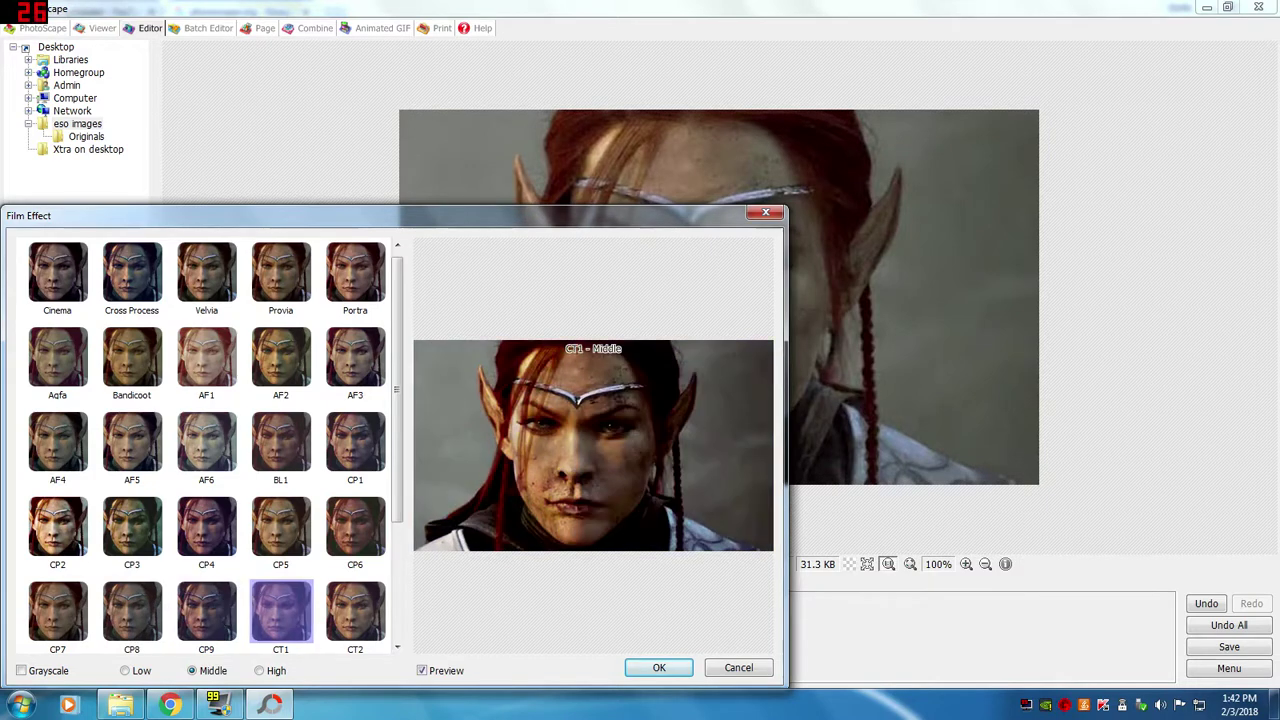
click(355, 611)
click(355, 526)
click(355, 528)
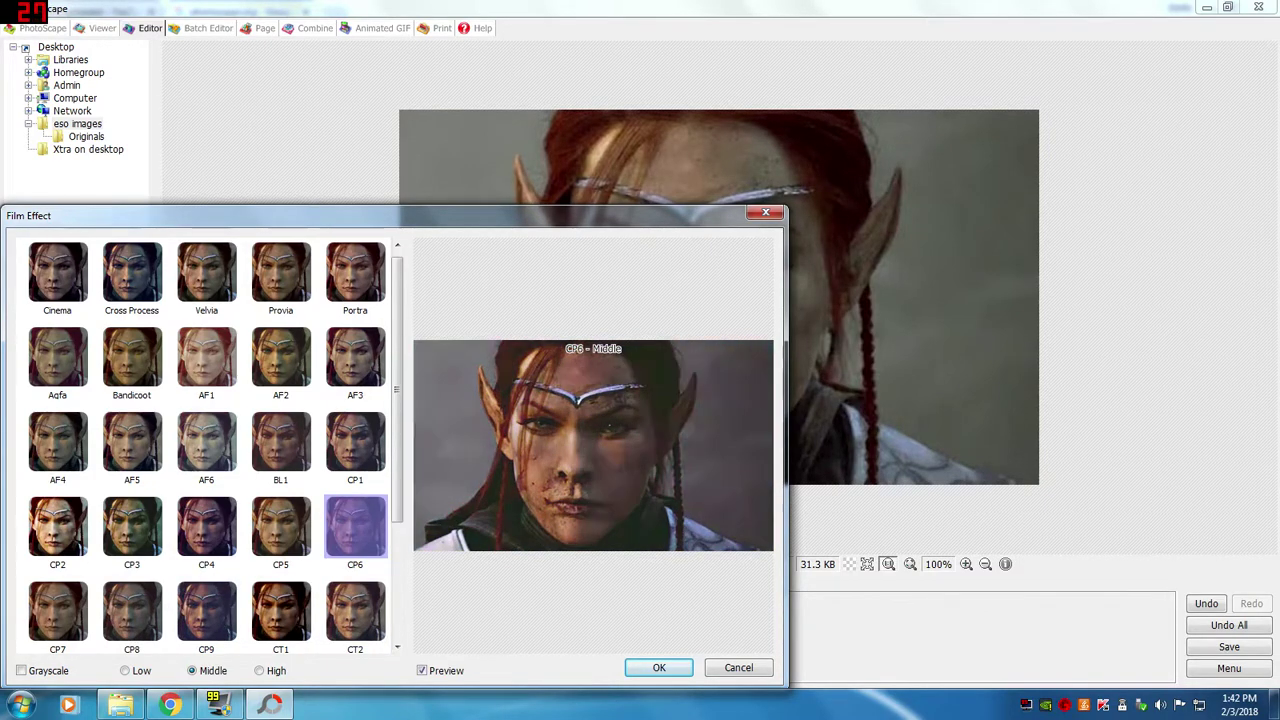
click(57, 528)
click(738, 667)
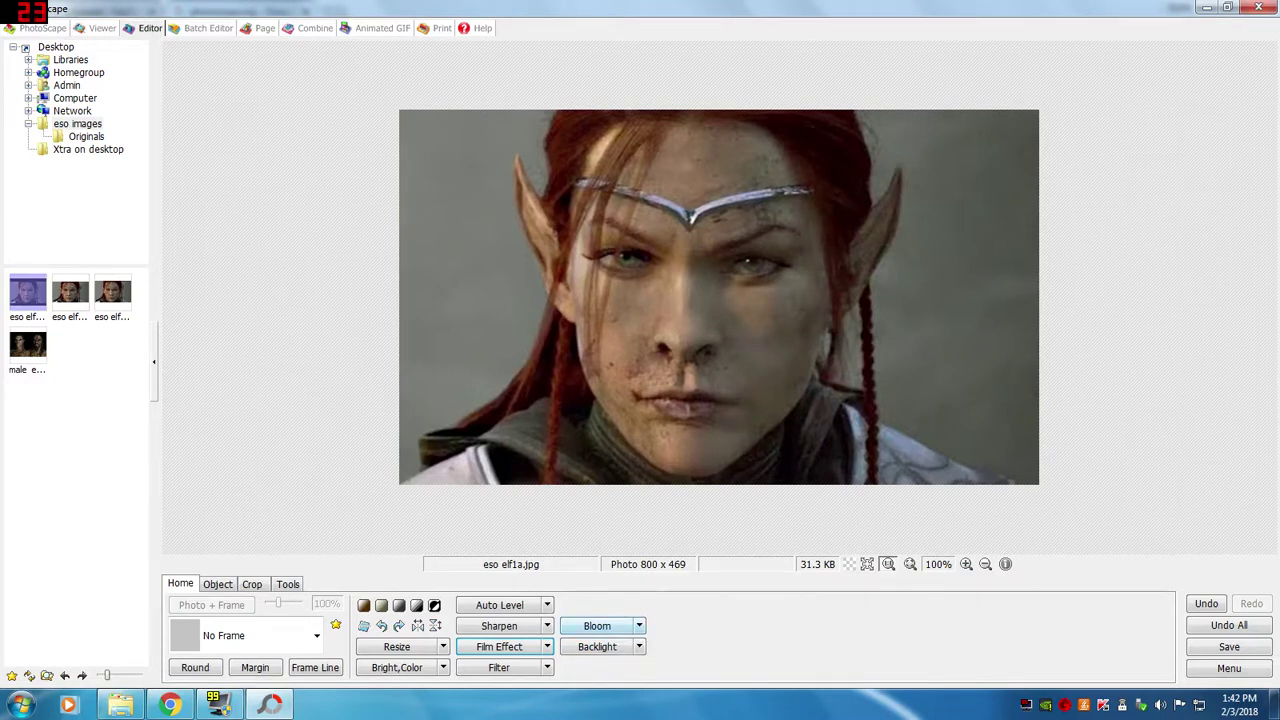
Step: Try adjusting the Bloom effect on the elf photo, and cancel the adjustment
click(597, 625)
drag(119, 342, 93, 394)
click(51, 665)
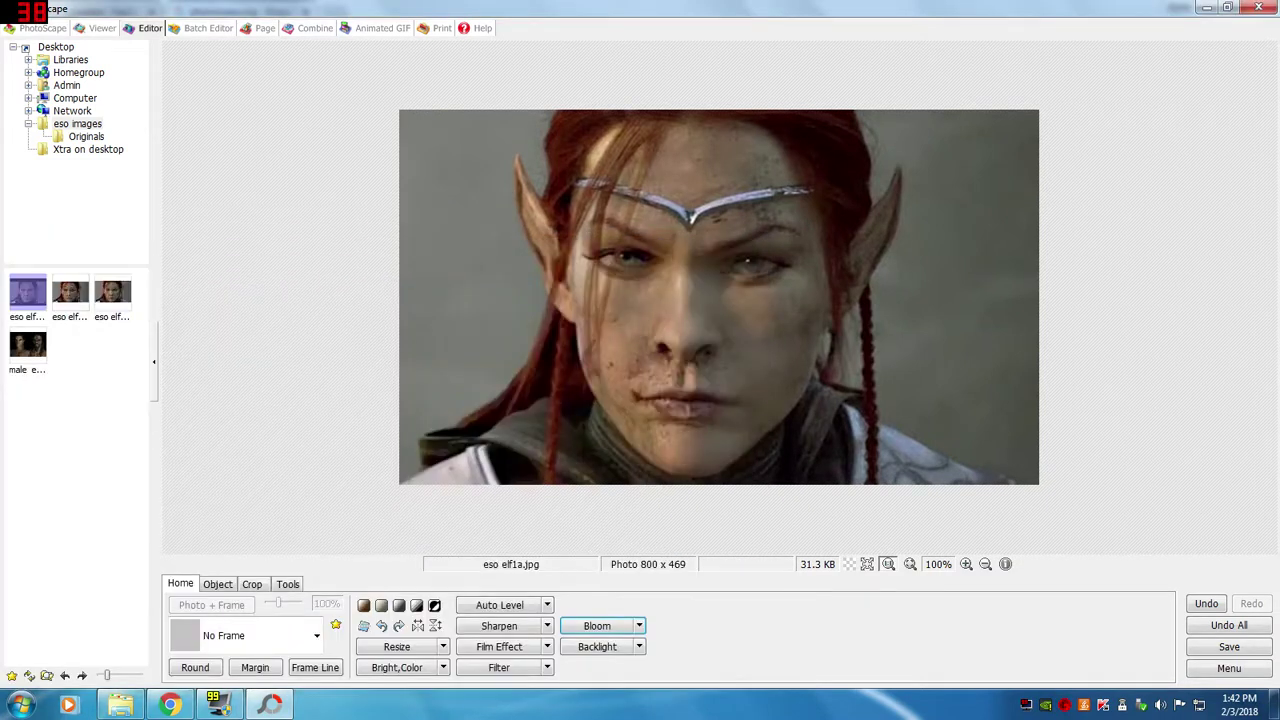
Step: Clone the grey background over the elf's hair and the ear beside it with the Clone Stamp
click(287, 583)
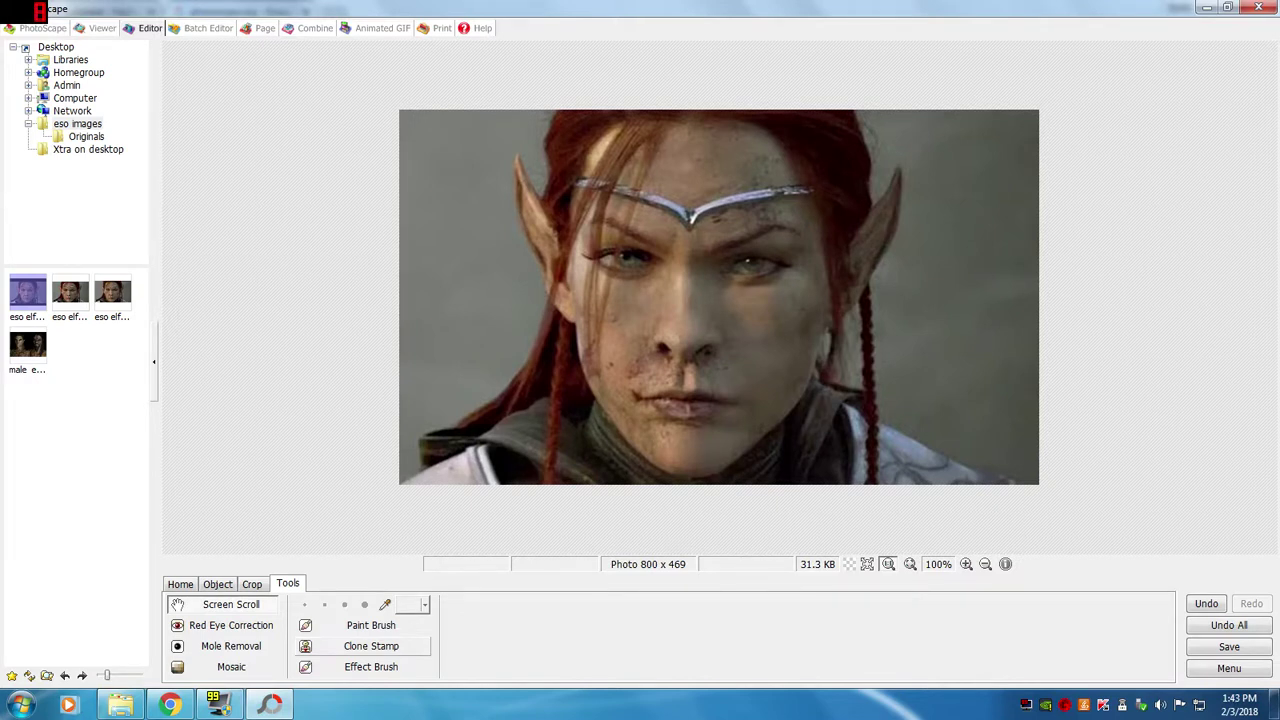
click(371, 646)
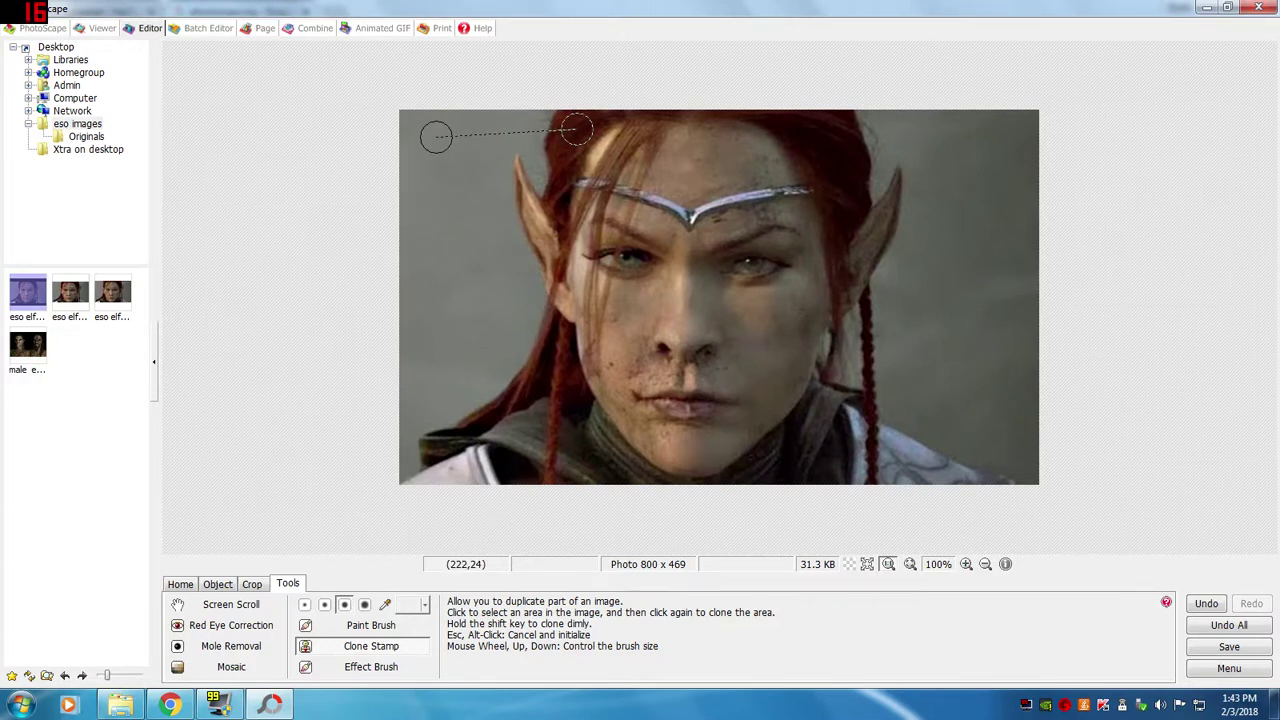
mouse_move(564, 133)
mouse_down()
mouse_move(551, 142)
mouse_move(550, 229)
mouse_move(539, 181)
mouse_move(566, 204)
mouse_move(598, 120)
mouse_move(543, 126)
mouse_move(539, 167)
mouse_move(567, 176)
mouse_move(560, 116)
mouse_move(606, 117)
mouse_up()
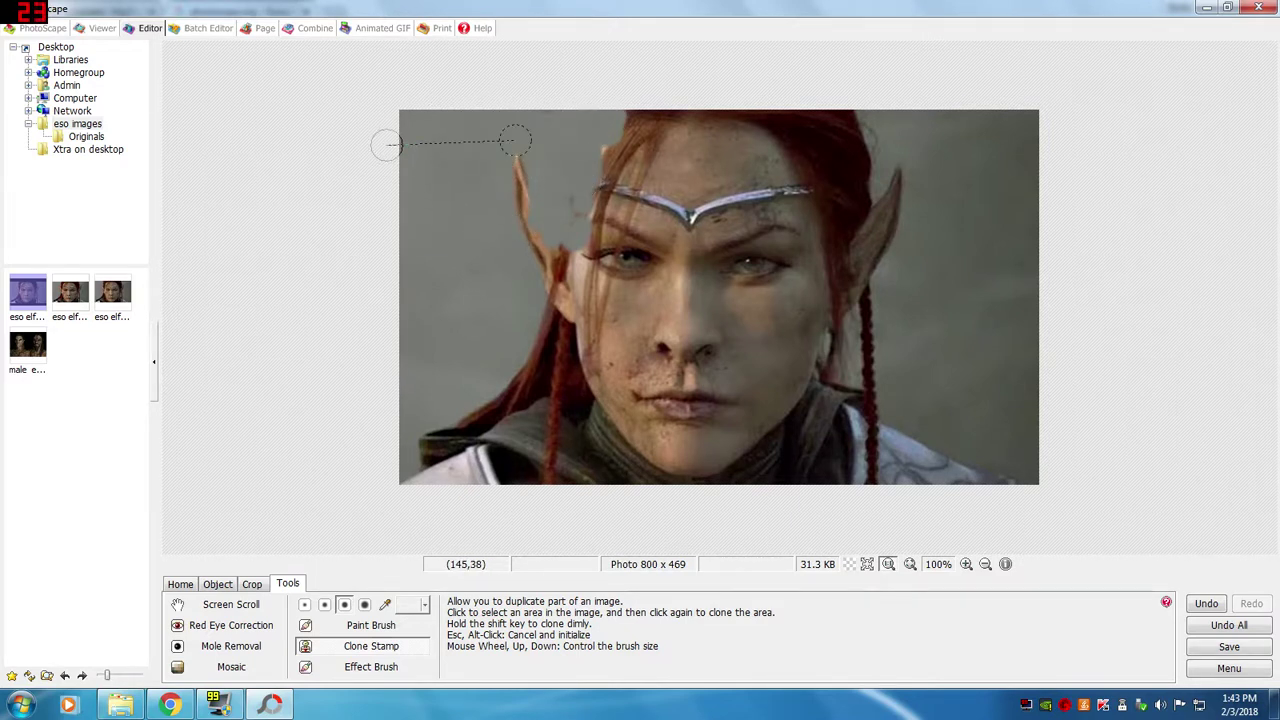
mouse_move(537, 228)
mouse_down()
mouse_move(578, 283)
mouse_move(597, 196)
mouse_up()
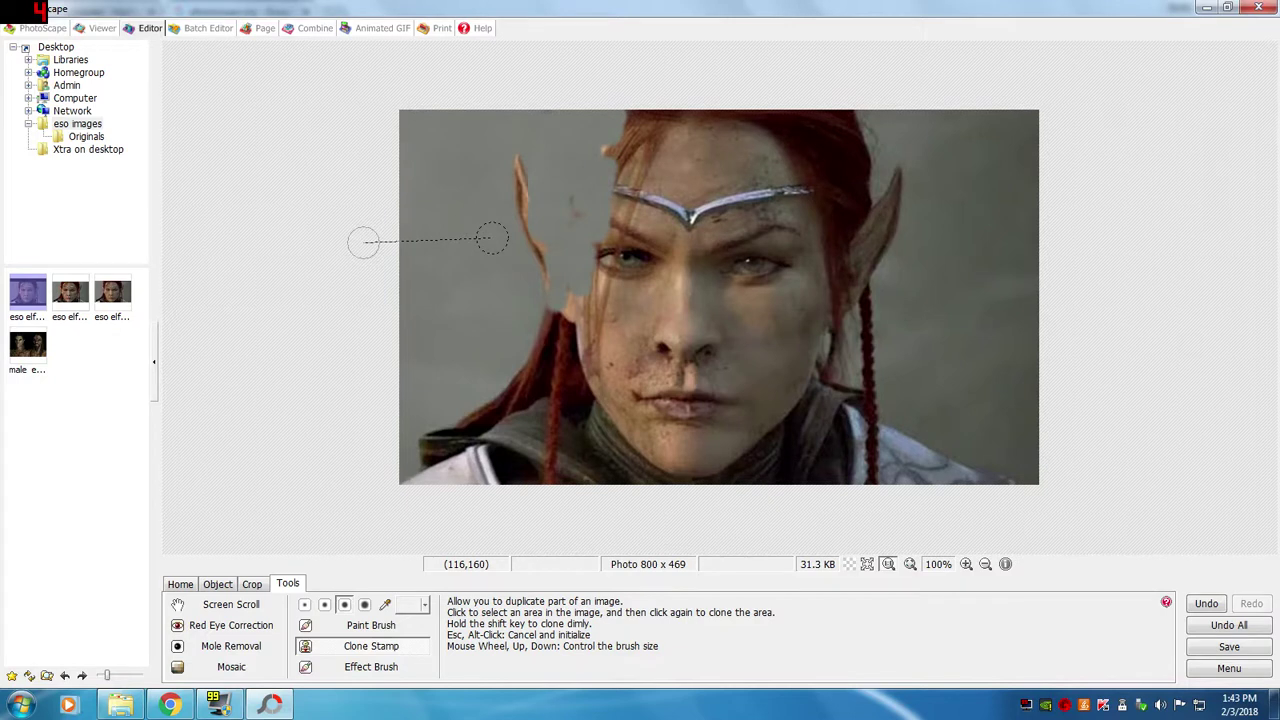
Step: Undo all the Clone Stamp strokes, keeping the photo resized to 800 × 469 pixels
key(ctrl+z)
key(Escape)
click(331, 249)
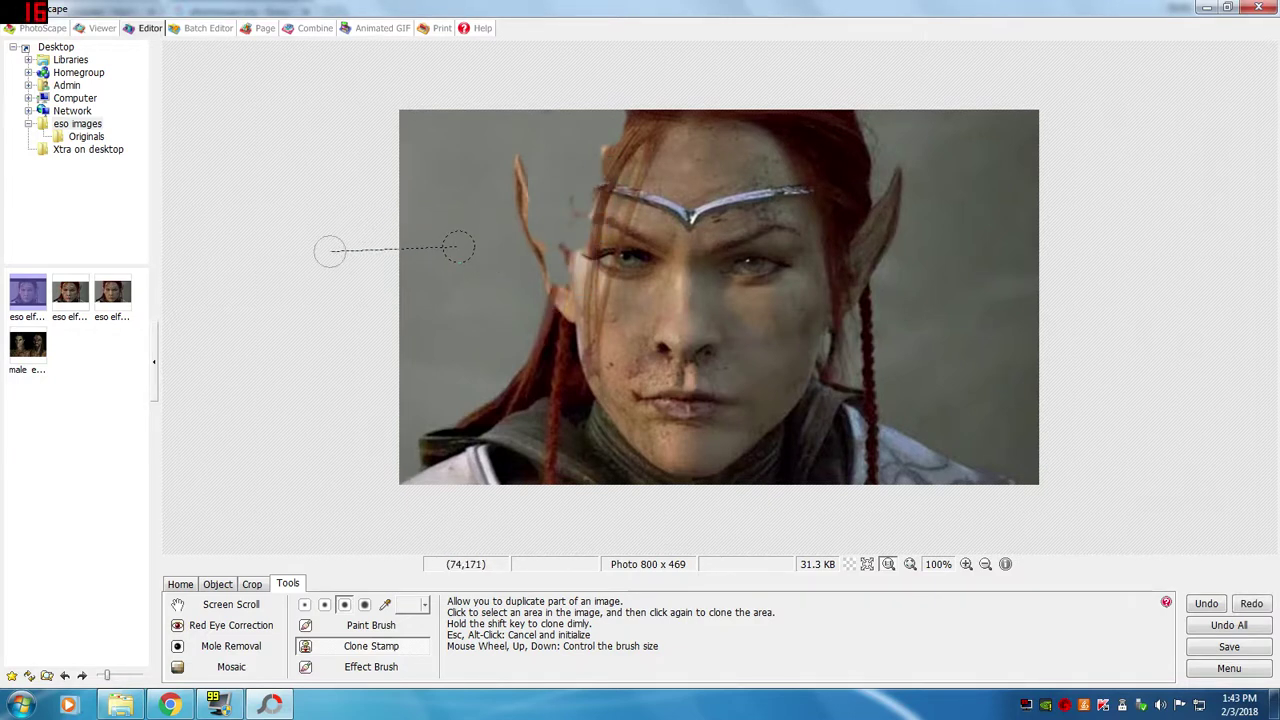
key(ctrl+z)
key(ctrl+y)
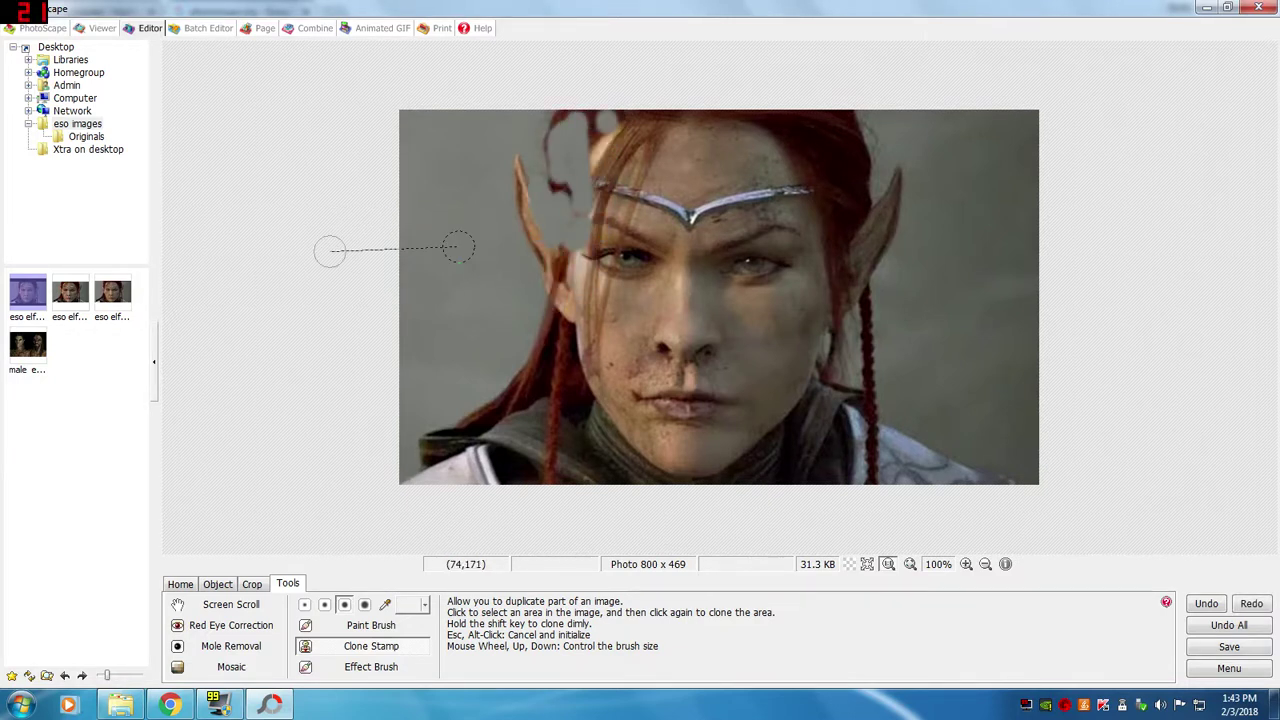
key(ctrl+z)
key(ctrl+z)
key(ctrl+z)
key(ctrl+z)
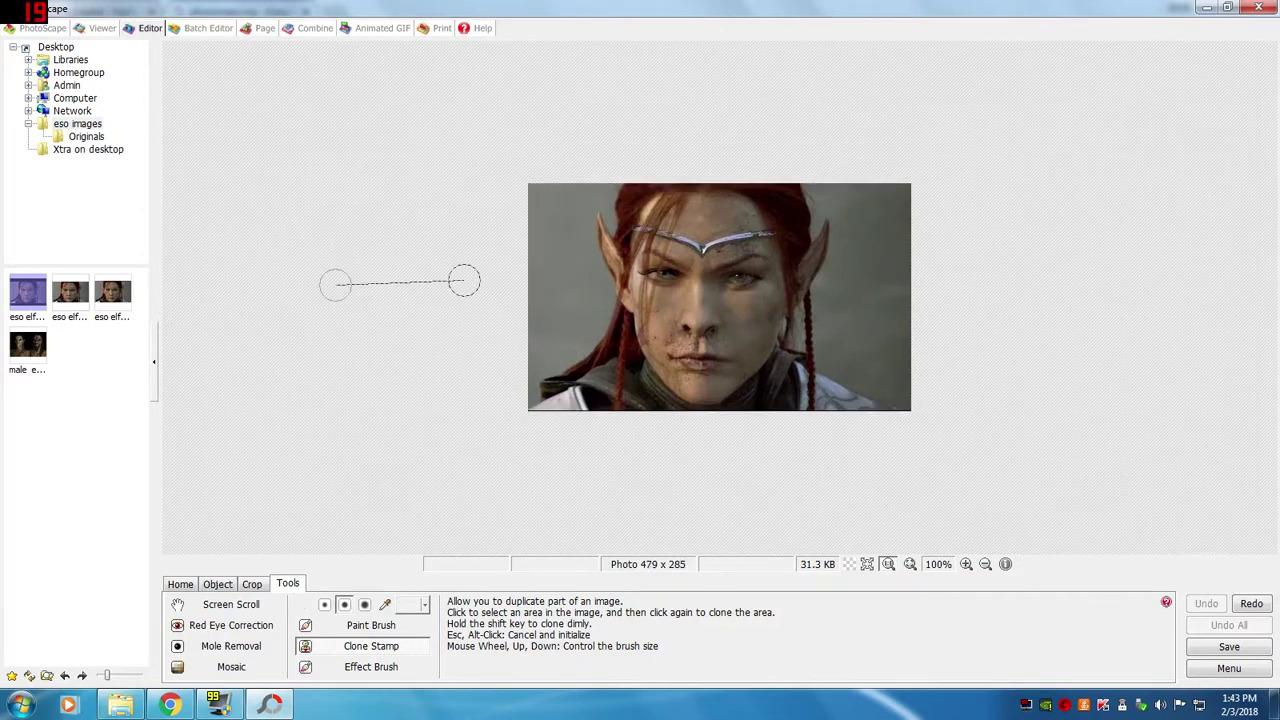
key(ctrl+y)
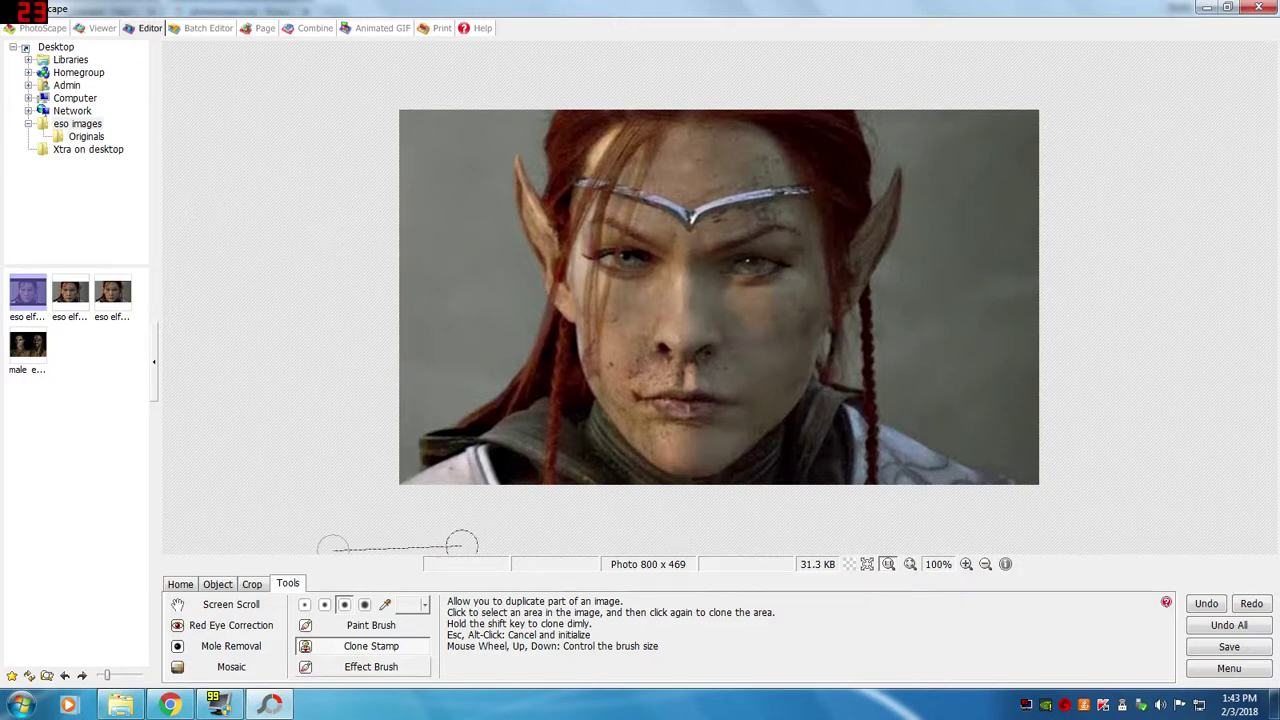
Step: Try painting the Sepia effect over the elf's face and hair with the Effect Brush, and undo the painting while keeping the resize
click(371, 666)
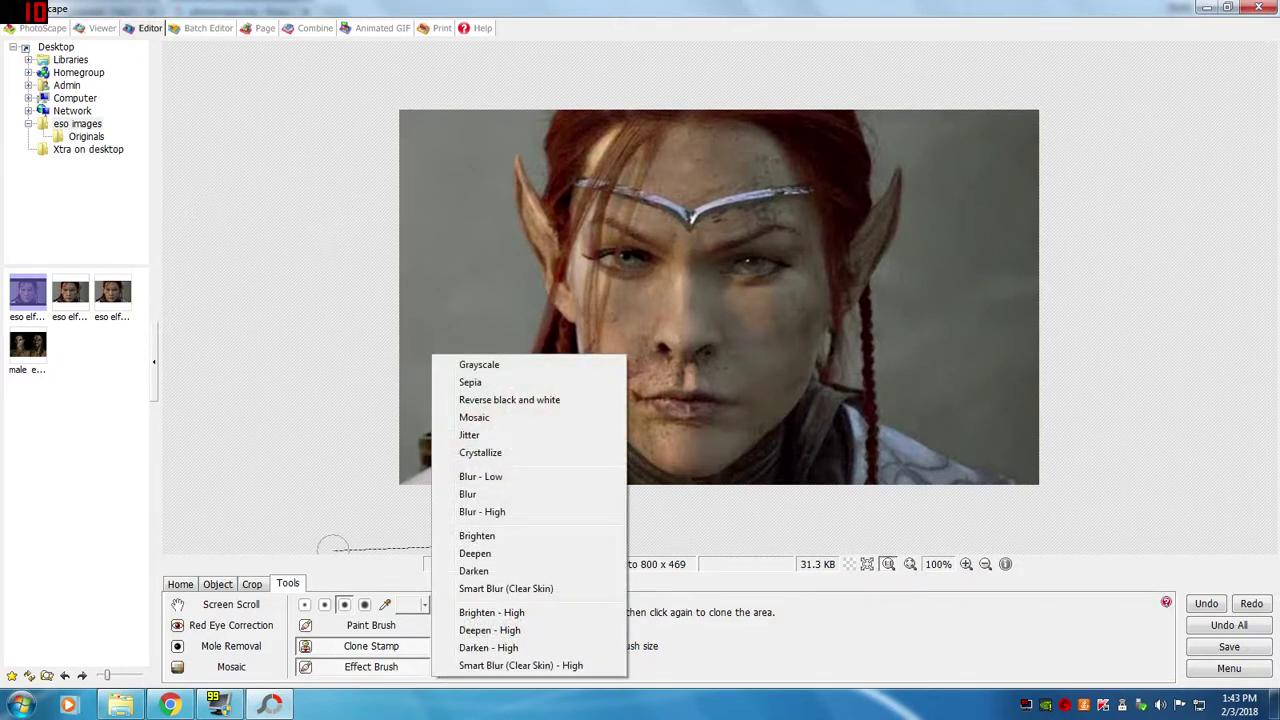
click(476, 383)
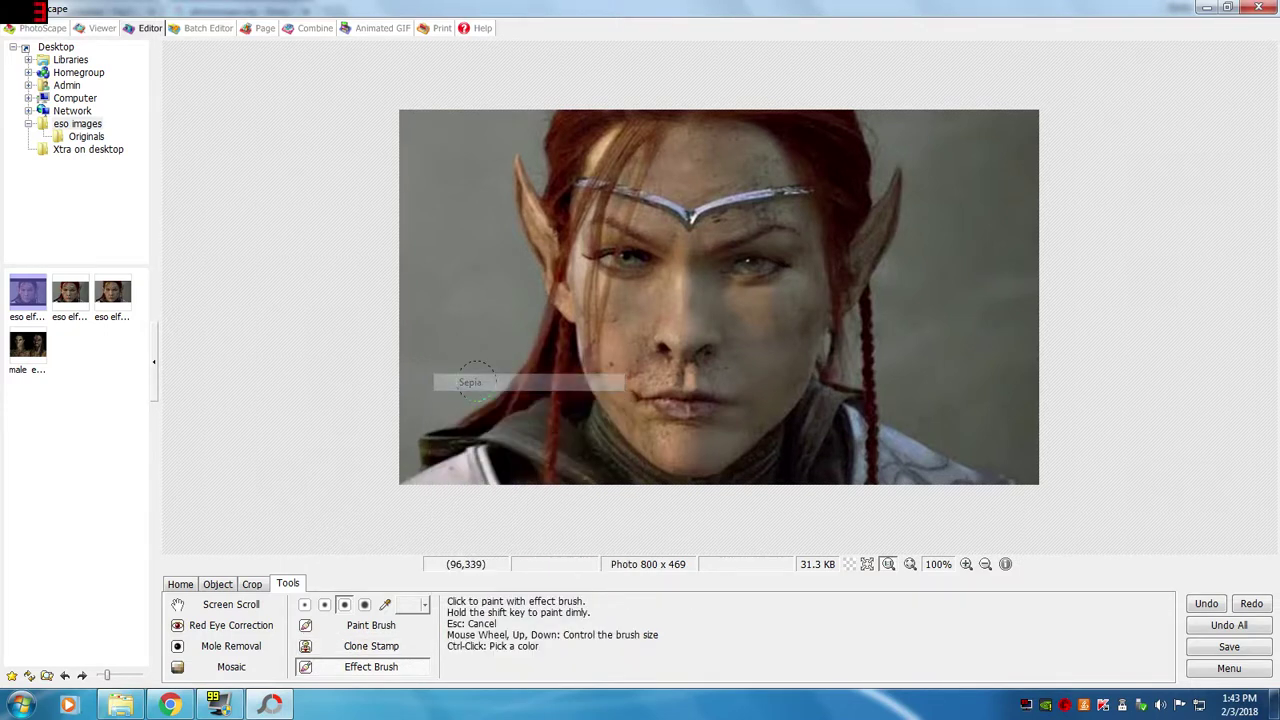
mouse_move(619, 132)
mouse_down()
mouse_move(714, 142)
mouse_move(761, 177)
mouse_move(414, 254)
mouse_up()
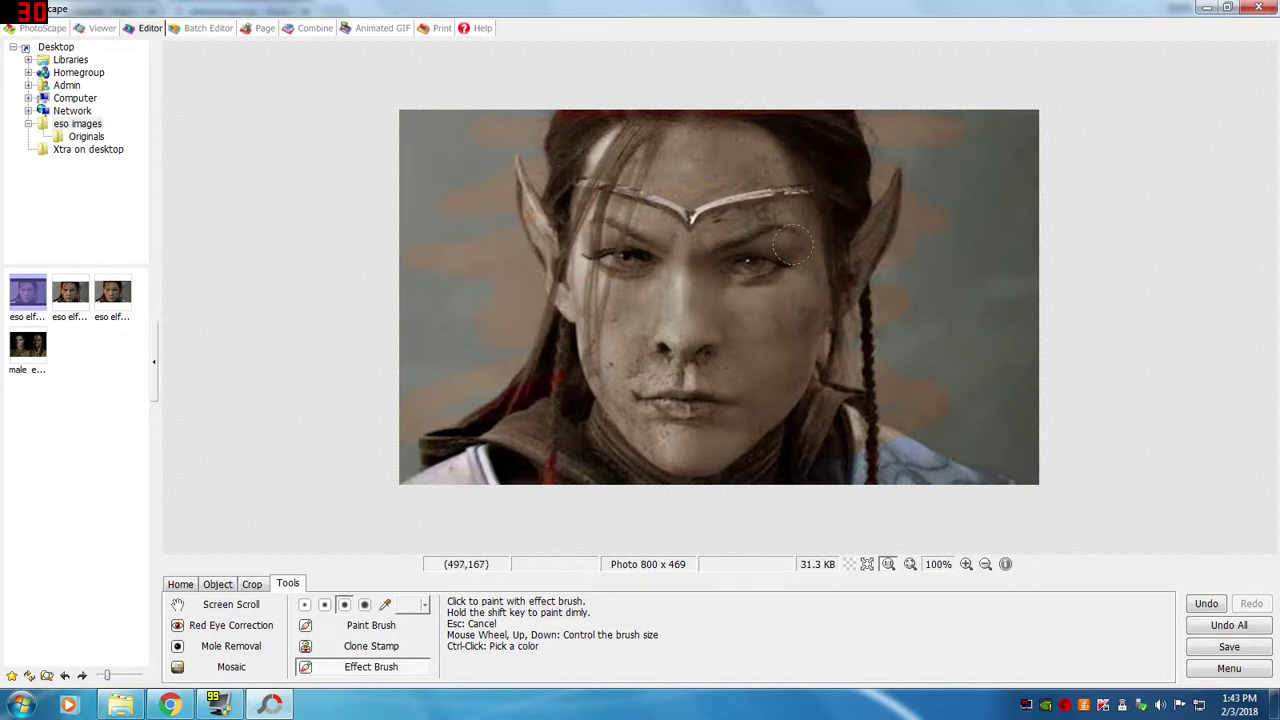
key(ctrl+z)
key(ctrl+z)
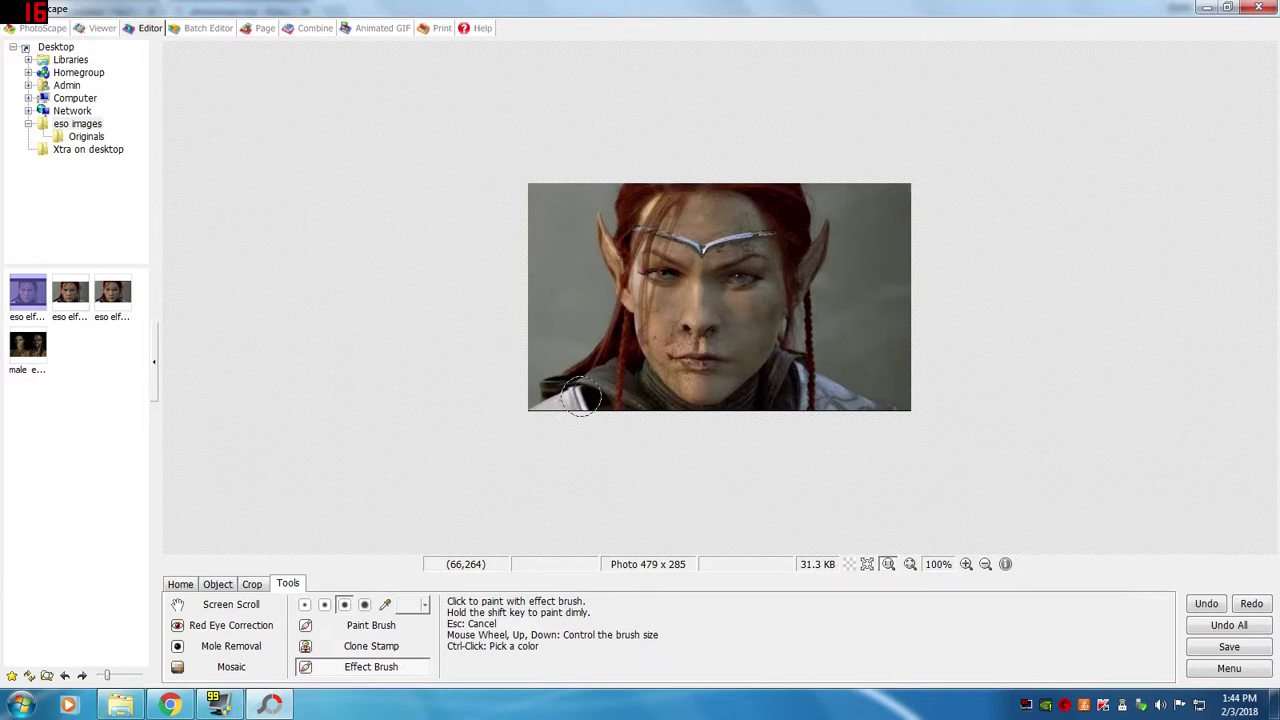
key(ctrl+y)
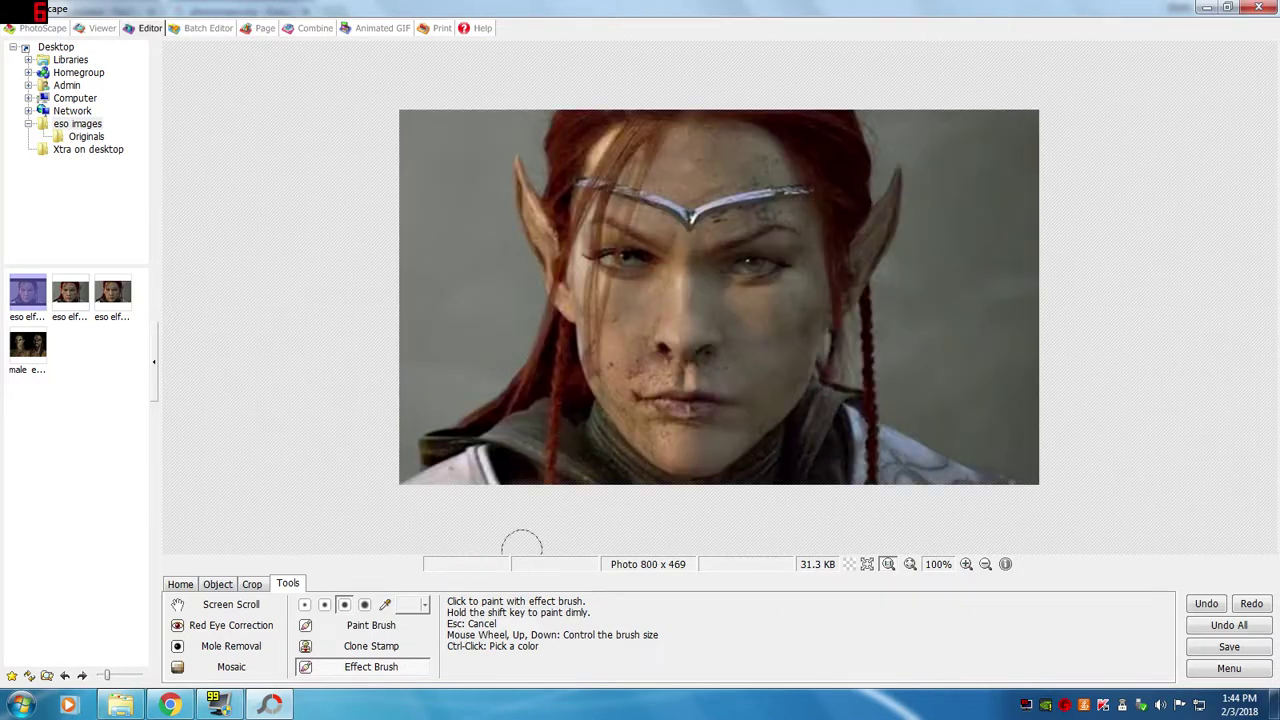
Step: Try painting the Mosaic effect over the elf's face with the Effect Brush, and undo it
click(371, 666)
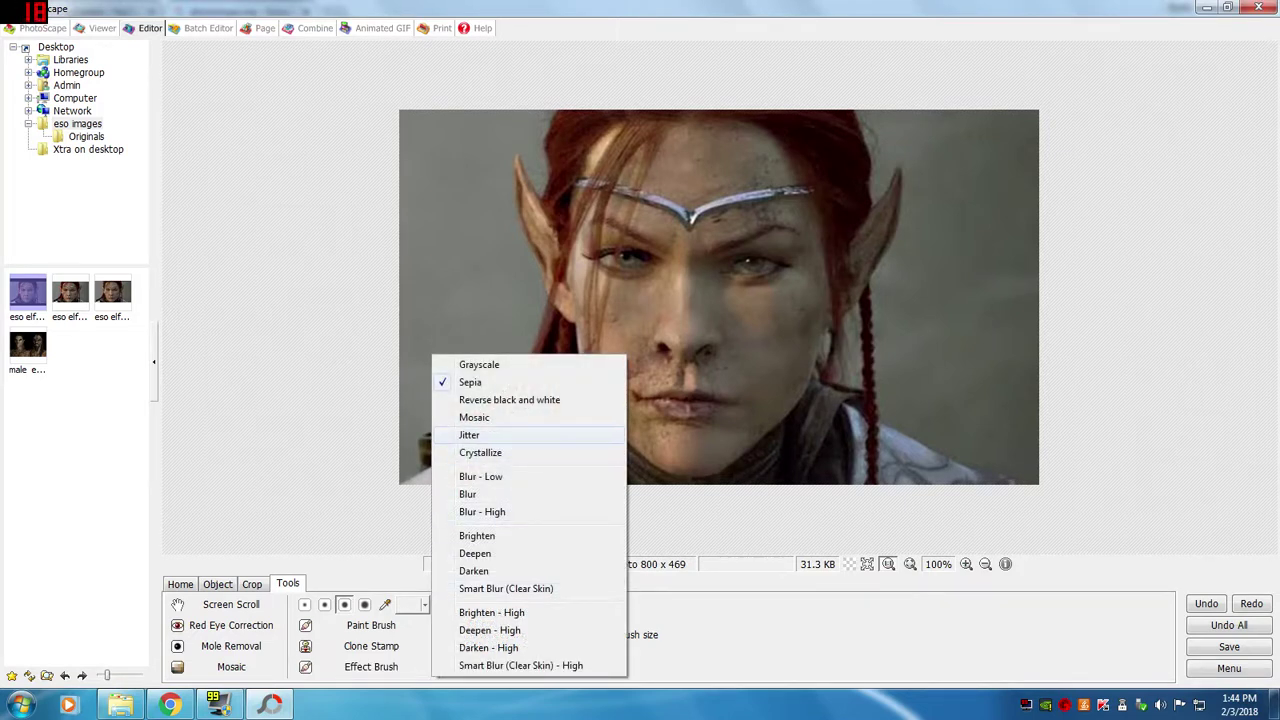
click(485, 418)
mouse_move(471, 136)
mouse_down()
mouse_move(873, 134)
mouse_move(841, 153)
mouse_move(493, 177)
mouse_move(884, 173)
mouse_move(463, 235)
mouse_move(705, 211)
mouse_move(846, 218)
mouse_move(536, 268)
mouse_move(945, 227)
mouse_move(695, 280)
mouse_move(965, 283)
mouse_move(569, 344)
mouse_move(829, 330)
mouse_move(887, 346)
mouse_move(683, 404)
mouse_move(639, 431)
mouse_move(772, 430)
mouse_move(753, 444)
mouse_move(579, 408)
mouse_move(576, 420)
mouse_move(645, 400)
mouse_move(637, 361)
mouse_move(671, 334)
mouse_move(523, 287)
mouse_up()
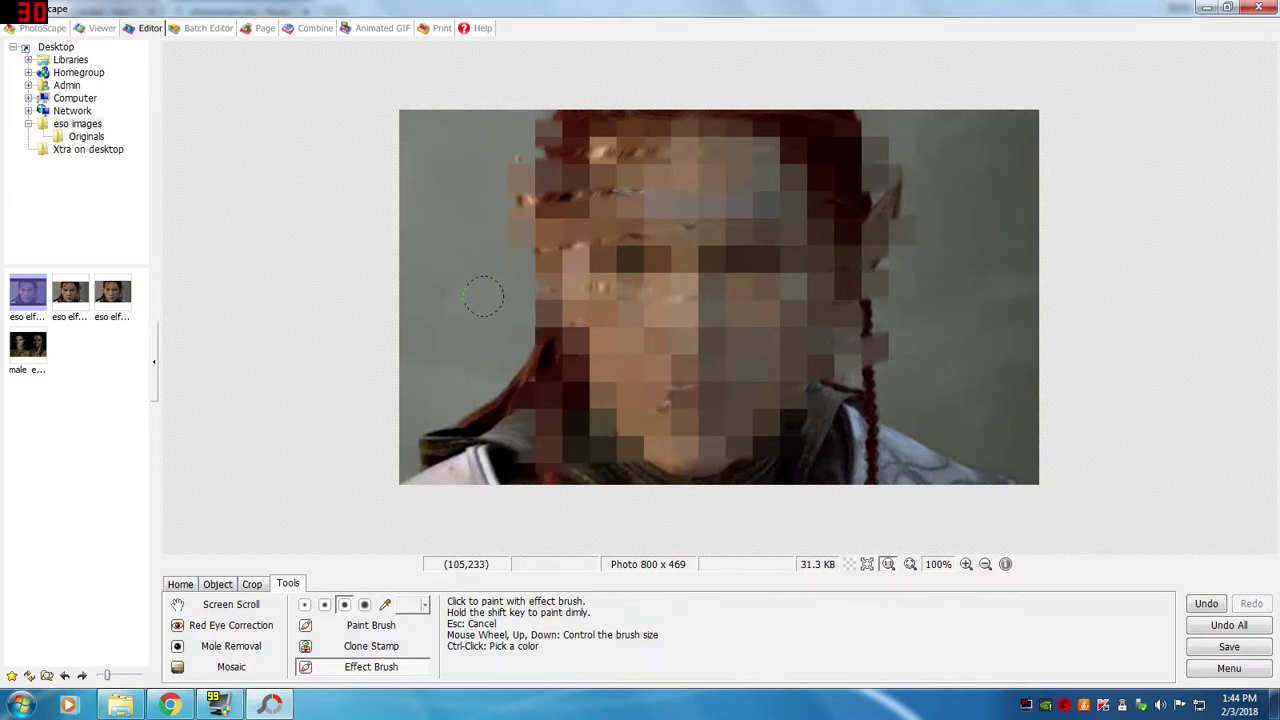
key(ctrl+z)
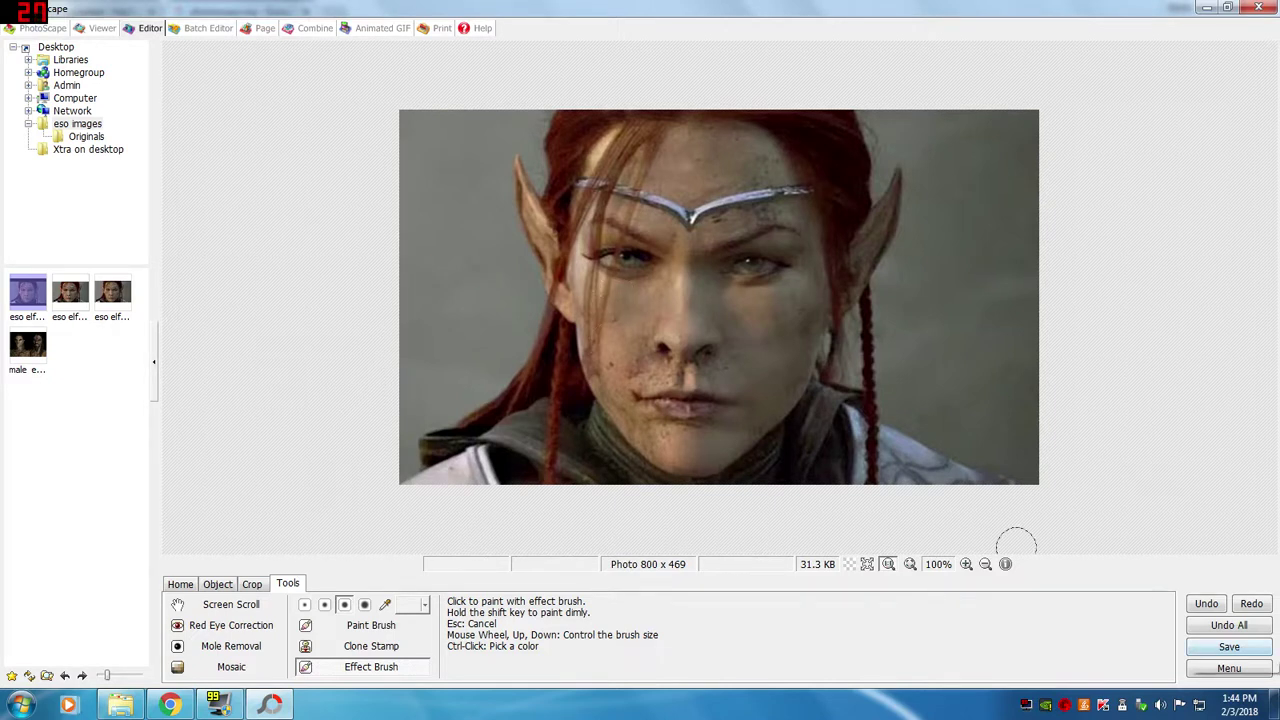
Step: Save the resized photo as a new JPEG file named eso elf1b in the eso images folder
click(1229, 647)
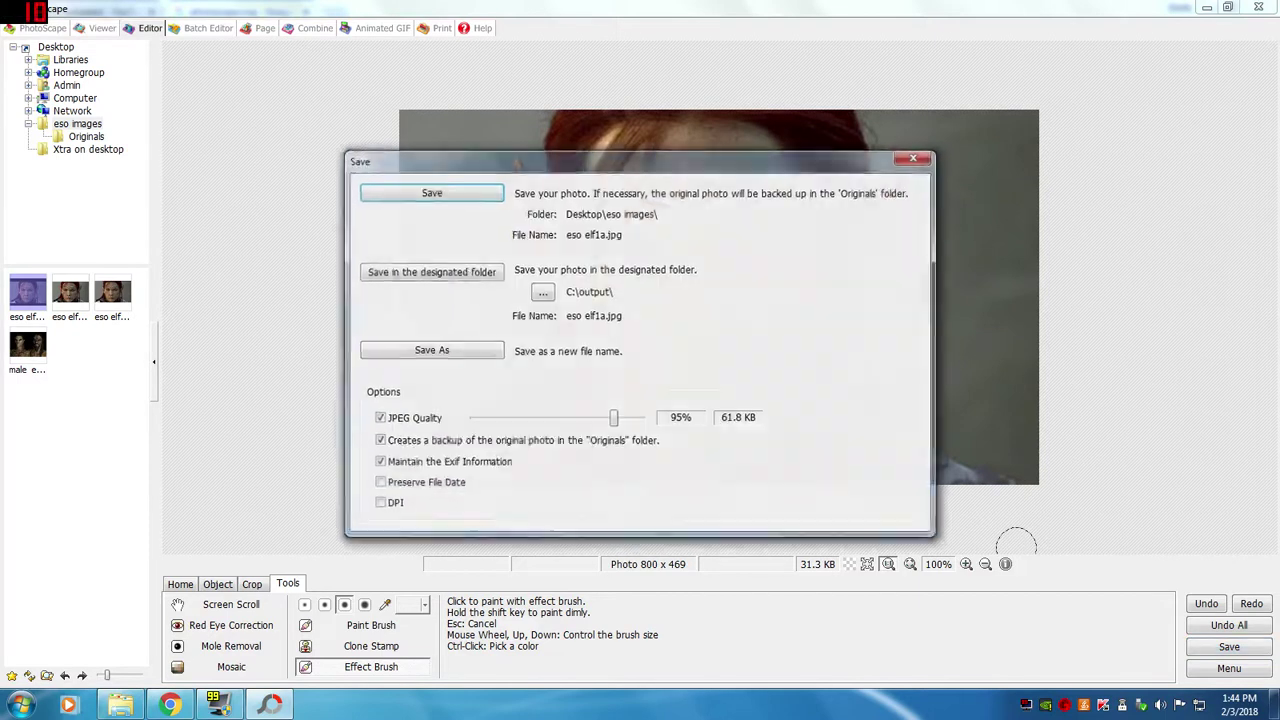
click(430, 350)
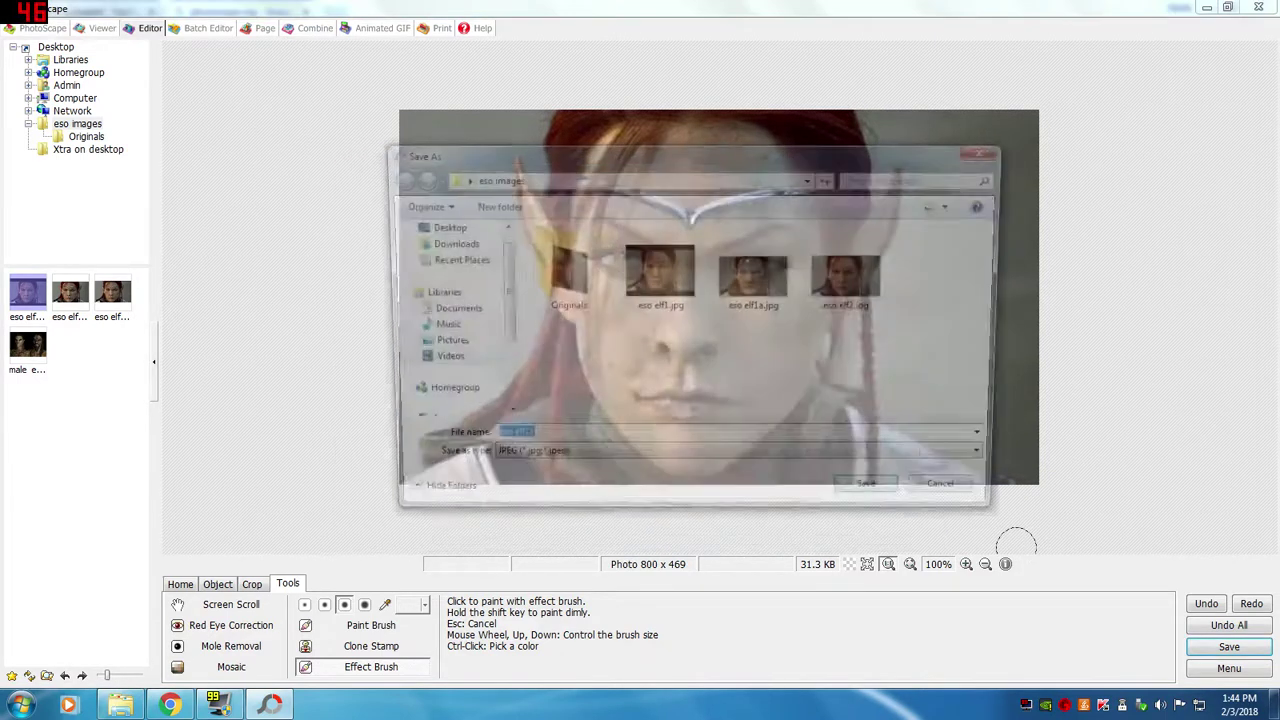
click(523, 441)
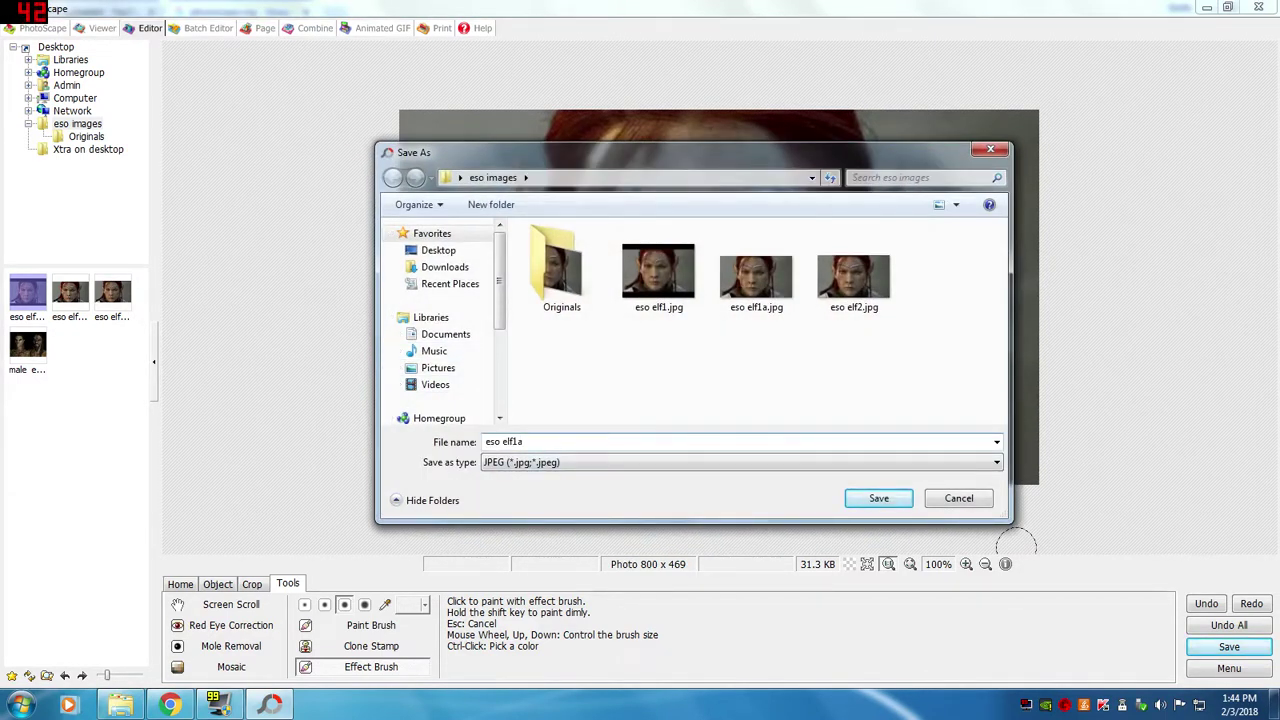
key(BackSpace)
text(b)
click(878, 498)
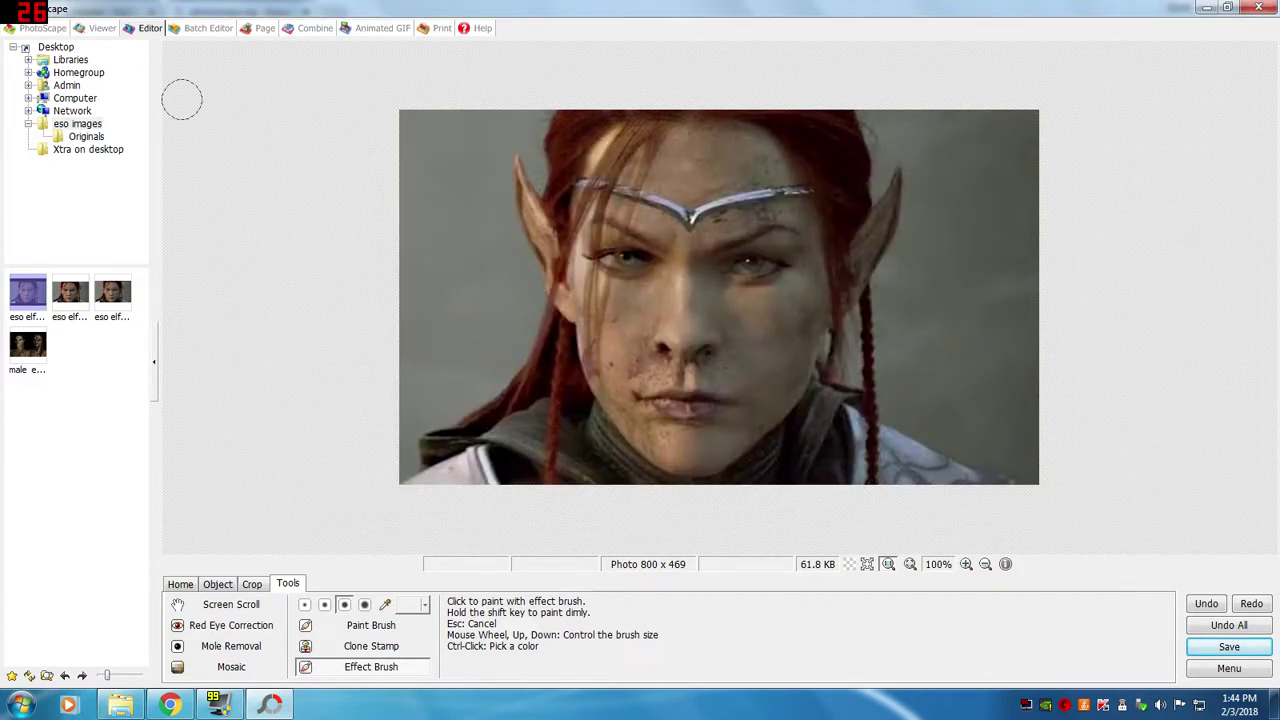
Step: Open the male elf photo and crop it freely to the beardless elf, about 213 × 247 pixels
click(27, 344)
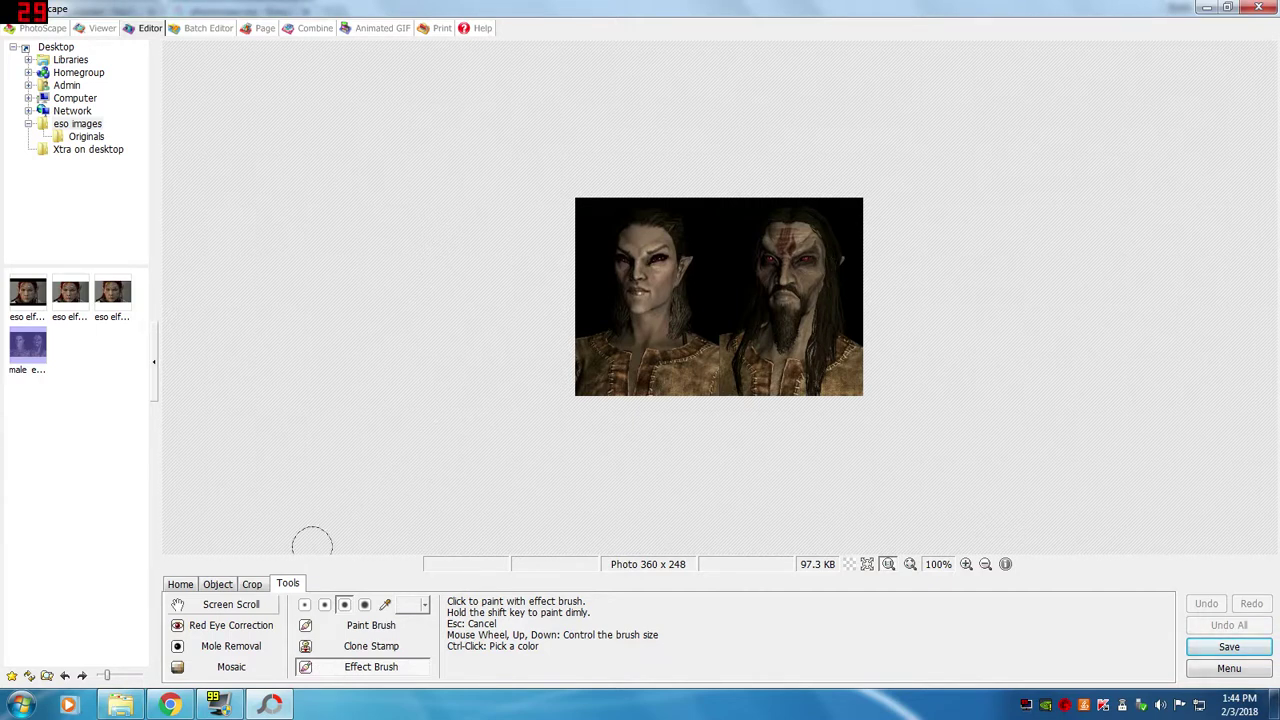
click(252, 584)
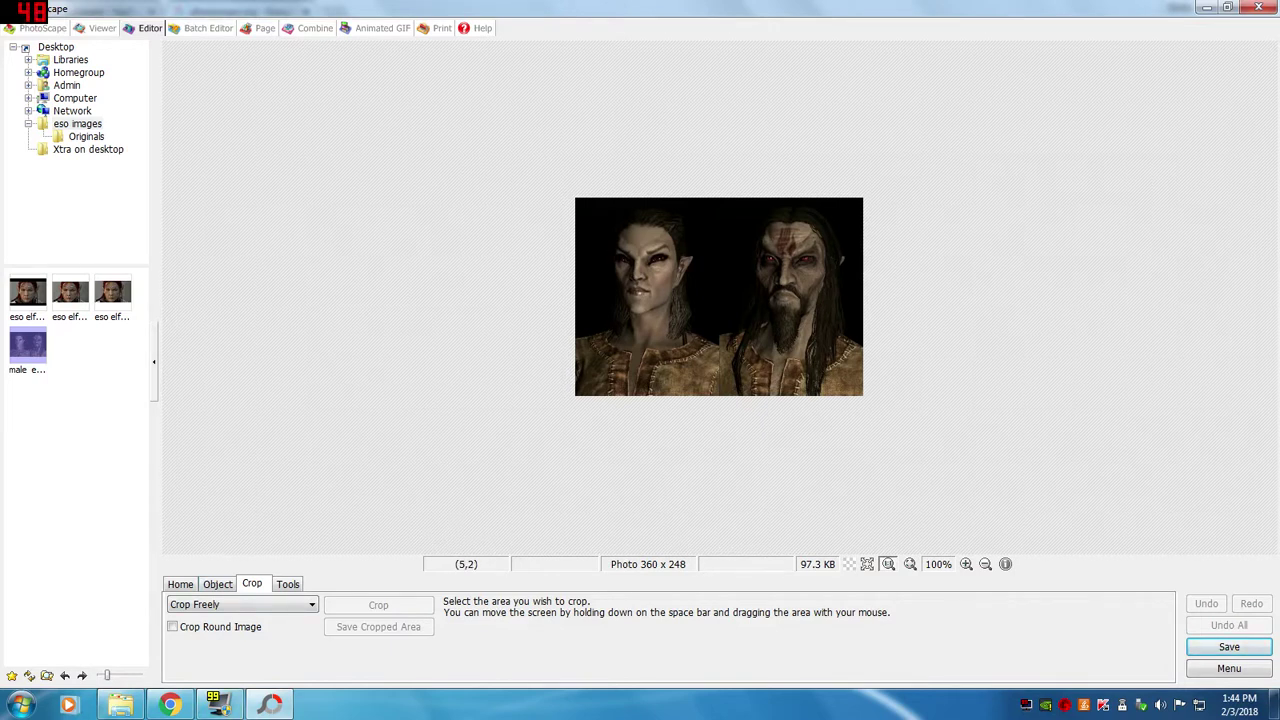
drag(575, 198, 745, 396)
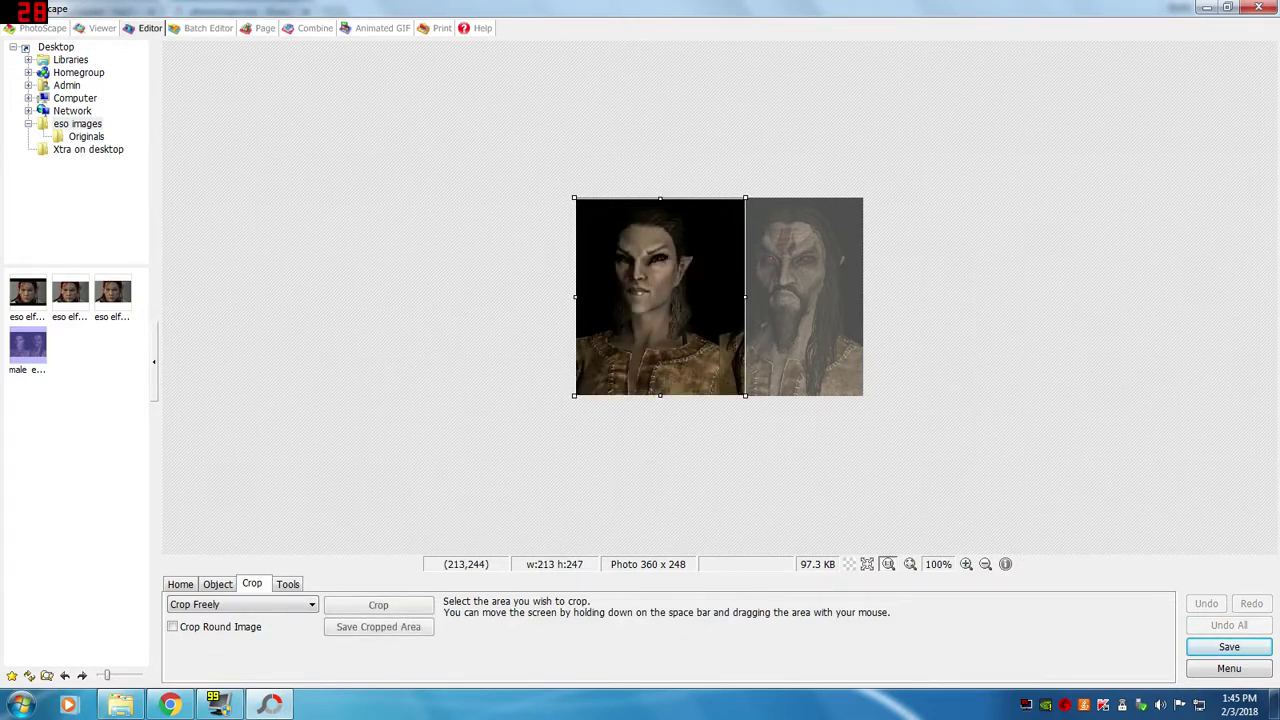
click(378, 605)
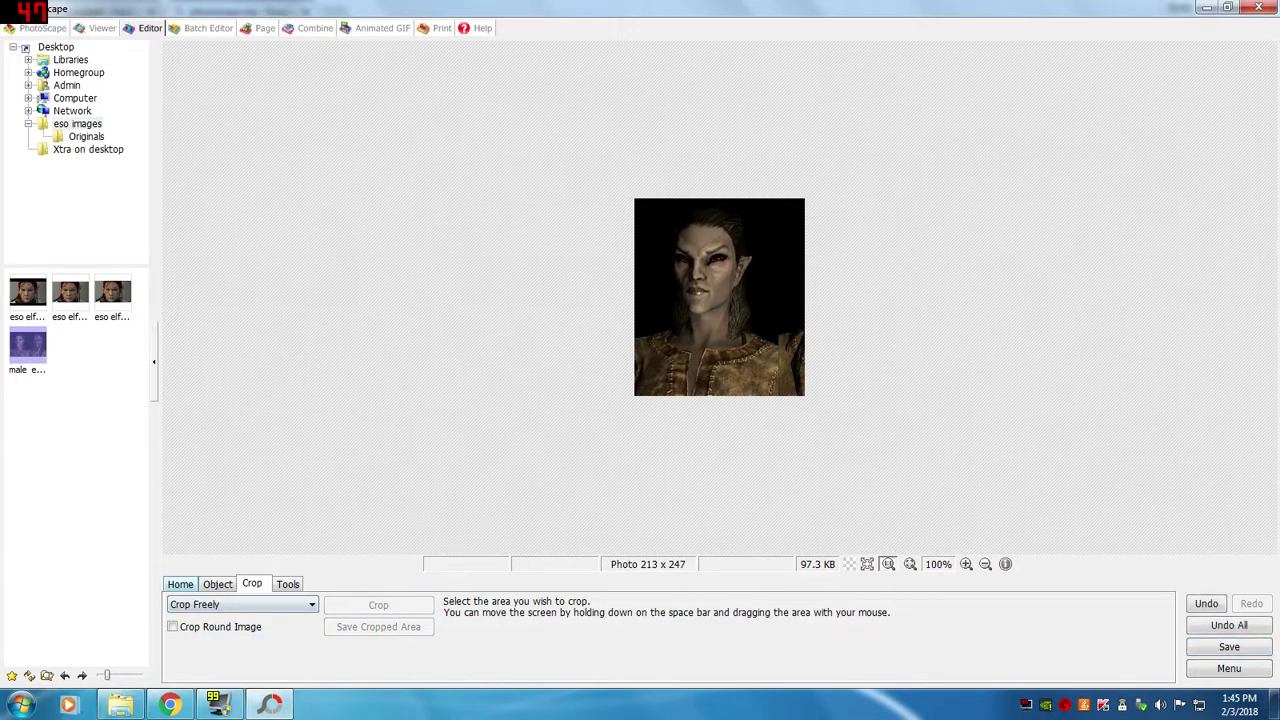
Step: Resize the cropped male elf photo to a width of 600 pixels with the aspect ratio preserved
click(180, 584)
click(397, 646)
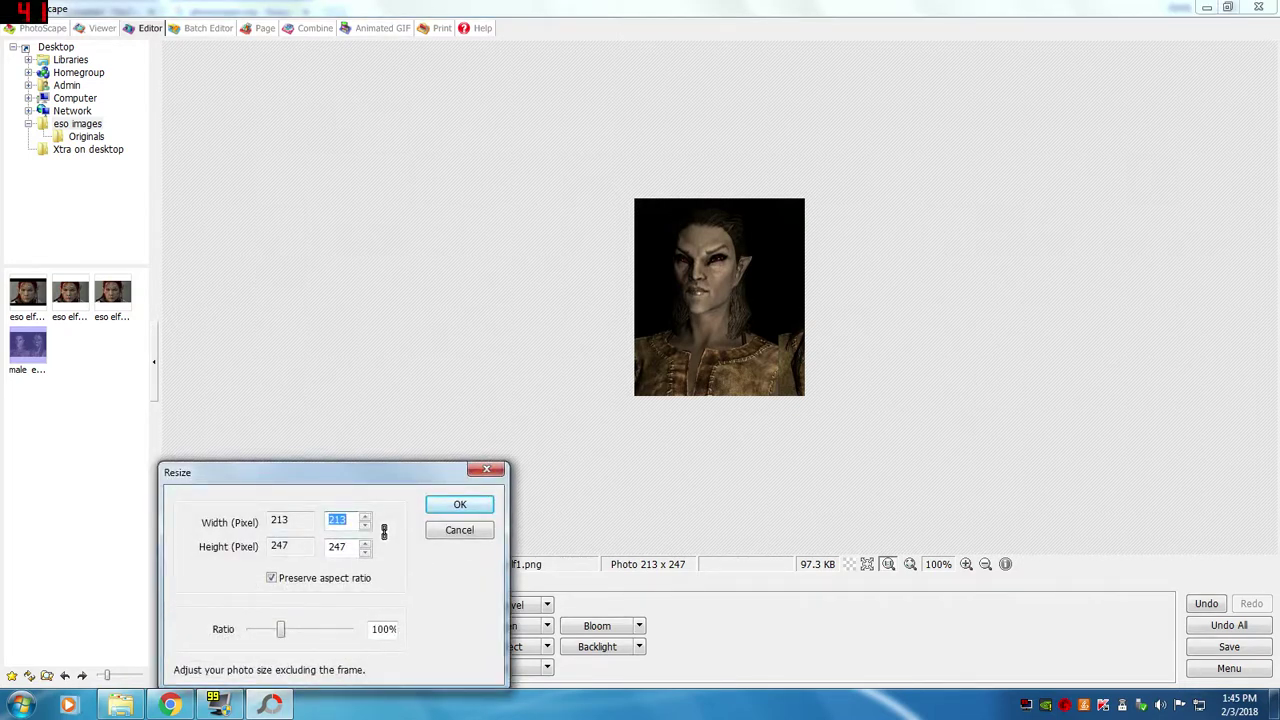
text(600)
key(Return)
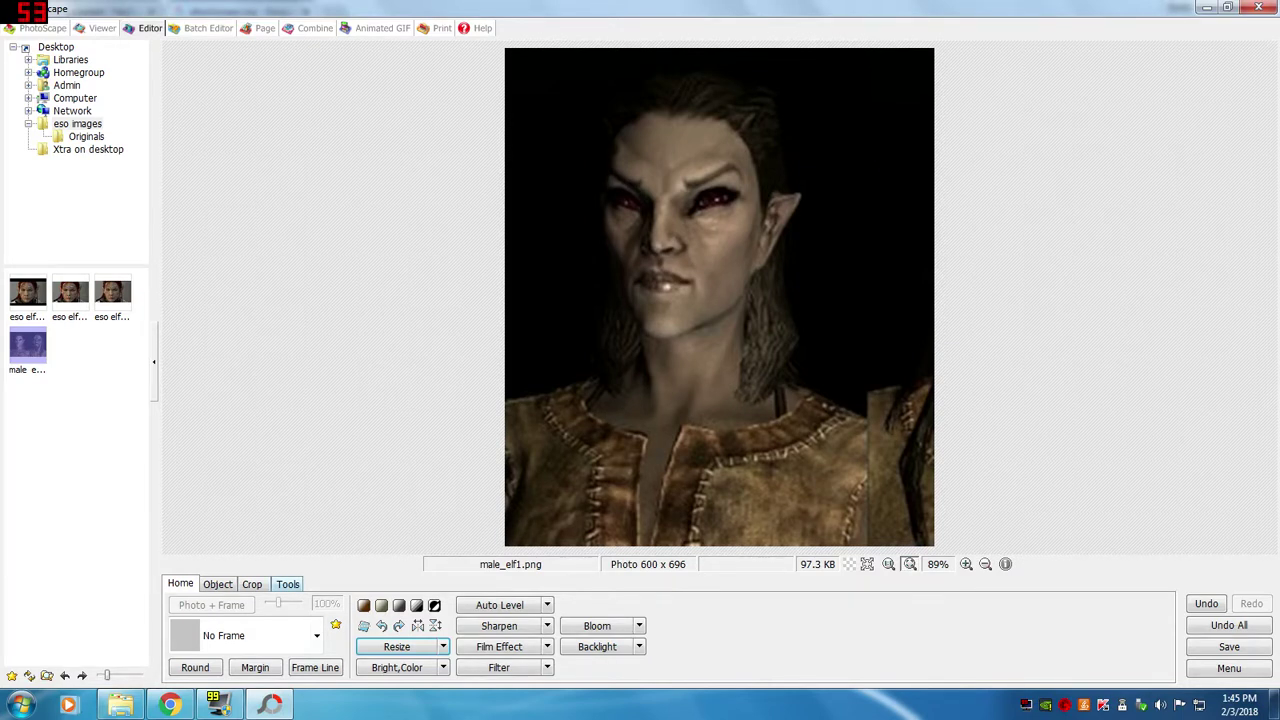
Step: Paint a large red X across the elf's face with the Paint Brush
click(288, 584)
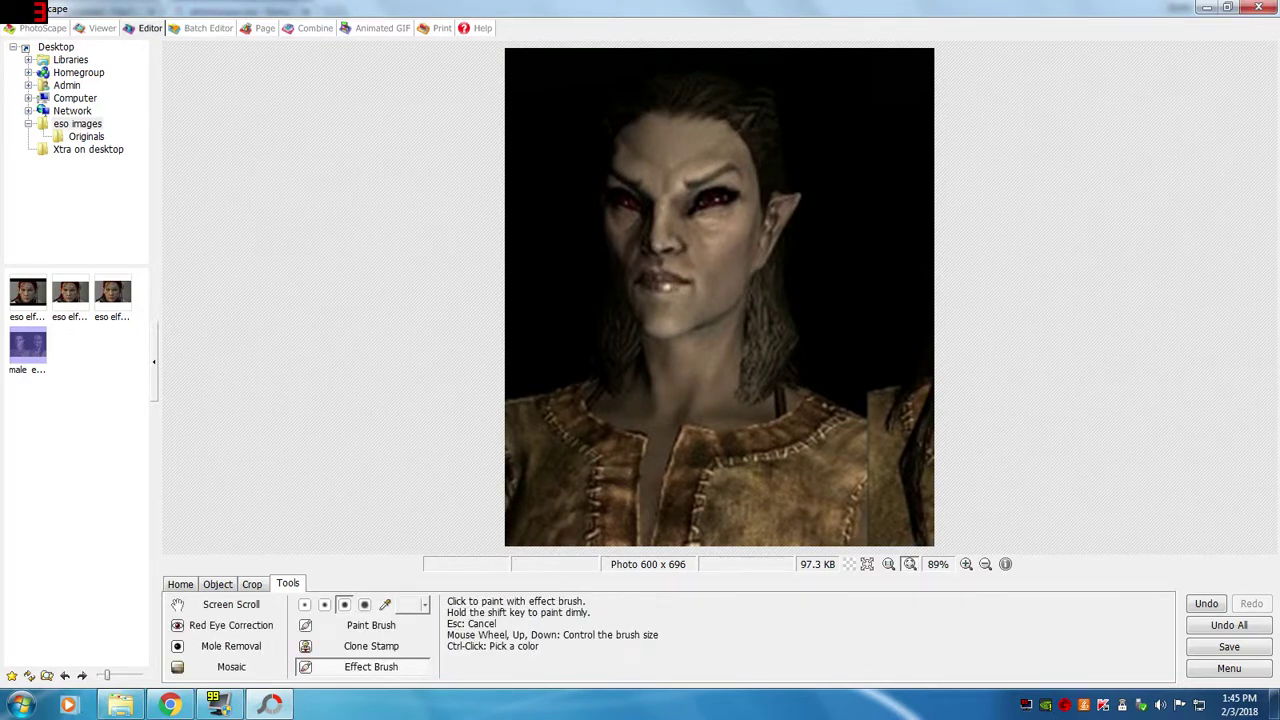
click(370, 625)
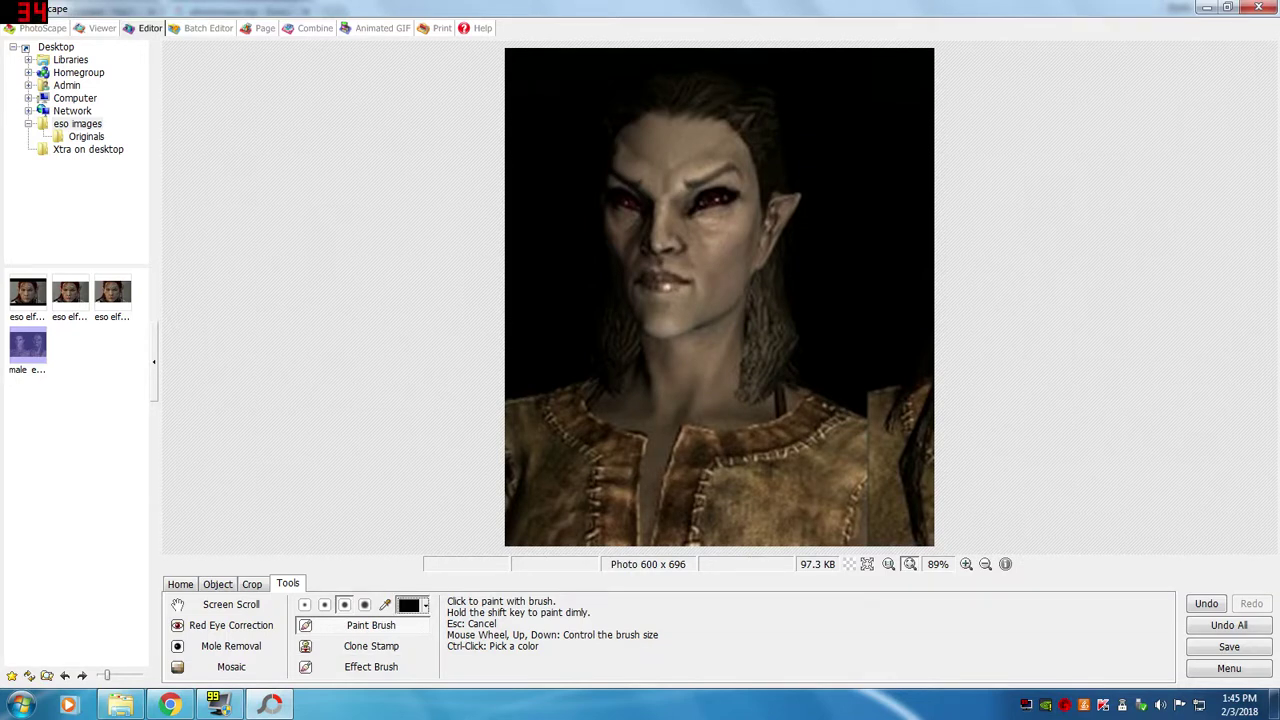
click(416, 604)
click(403, 530)
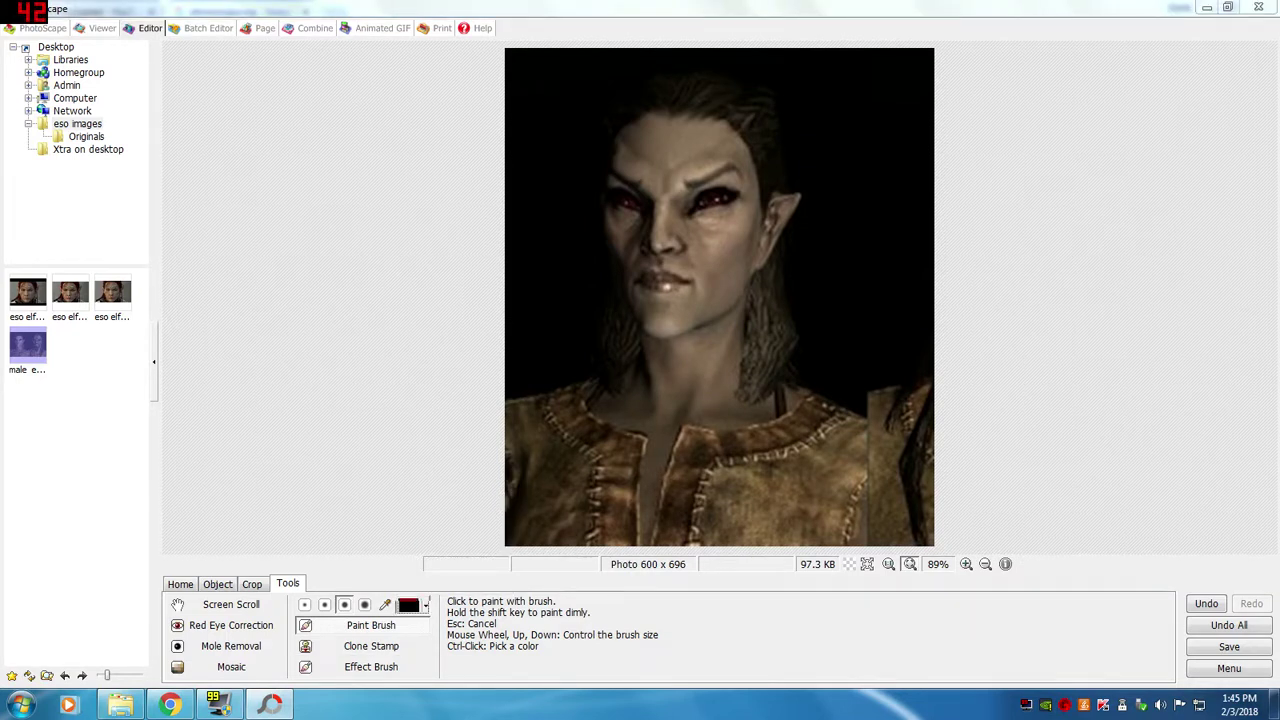
mouse_move(553, 122)
mouse_down()
mouse_move(688, 212)
mouse_move(757, 290)
mouse_up()
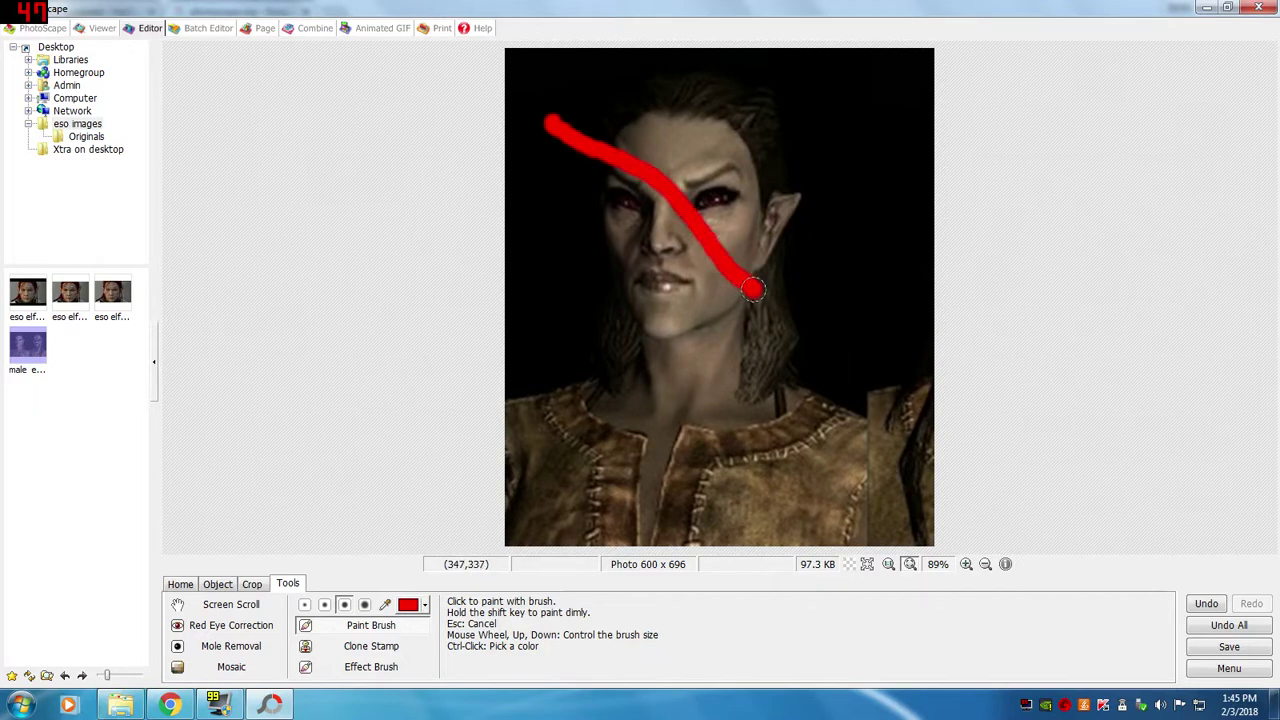
drag(805, 128, 592, 272)
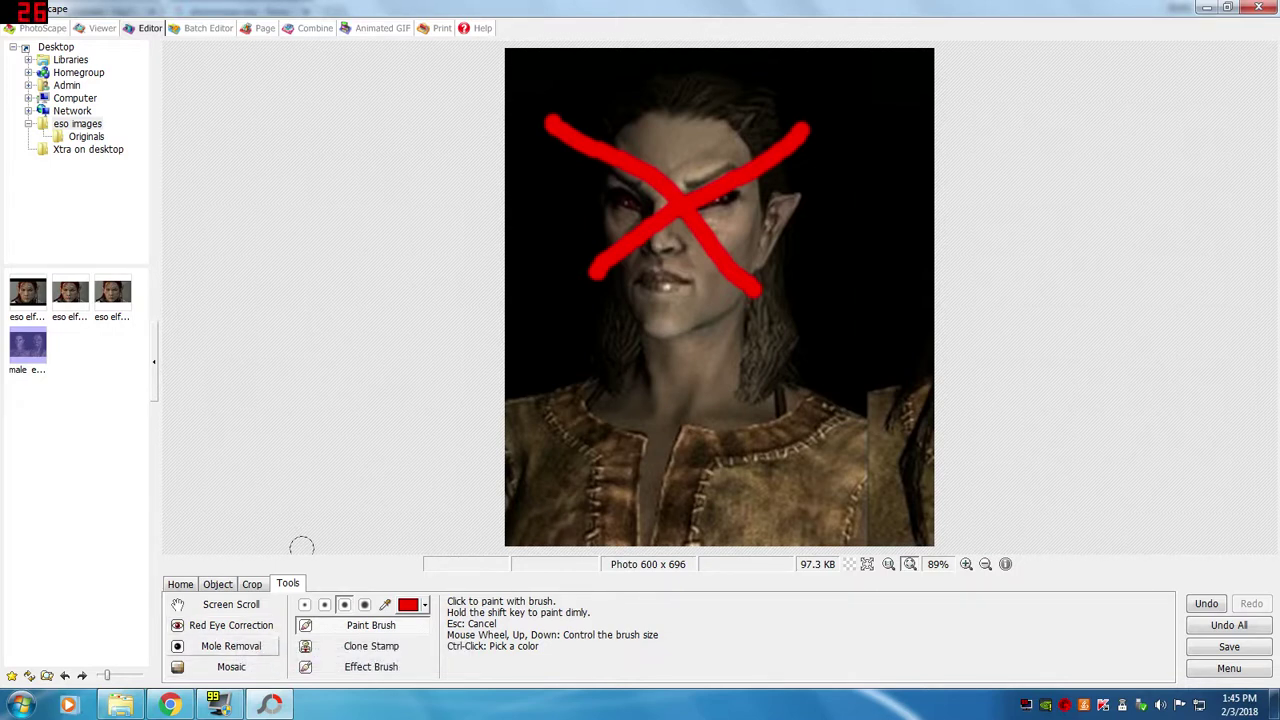
Step: Review the object, crop and home tools, and open the resize settings for the painted photo
click(217, 584)
click(251, 584)
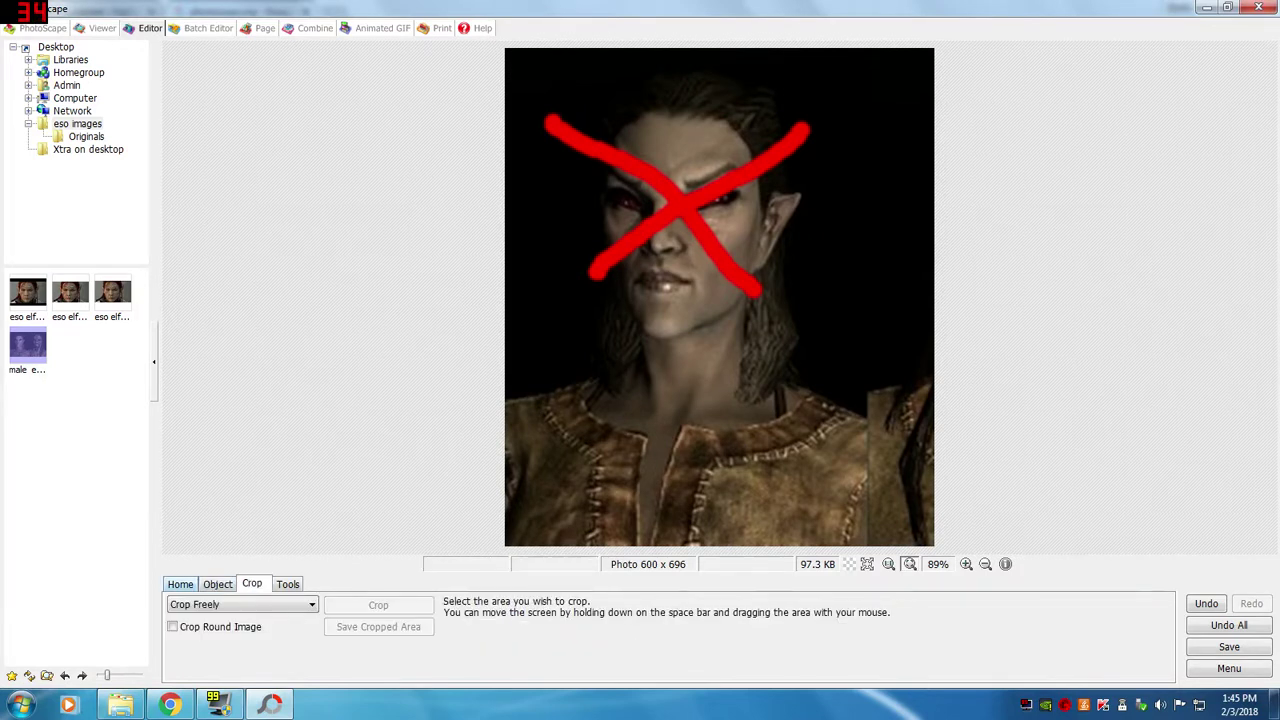
click(180, 584)
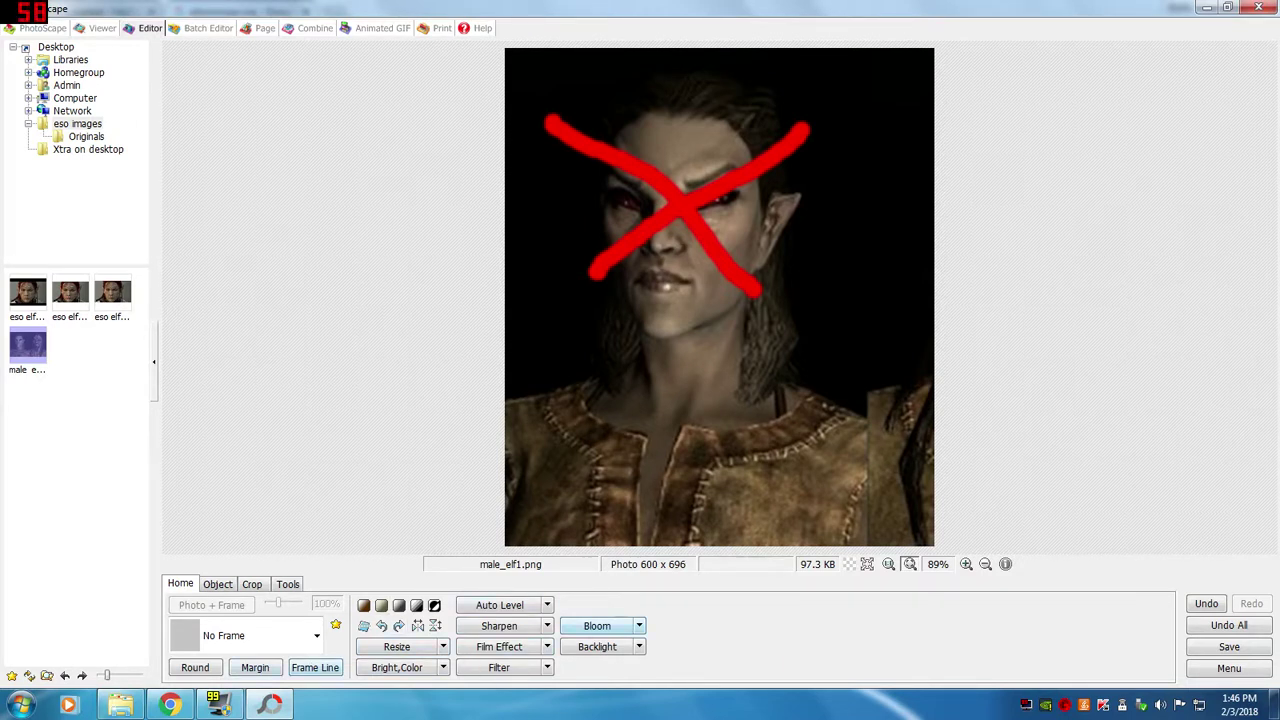
click(398, 646)
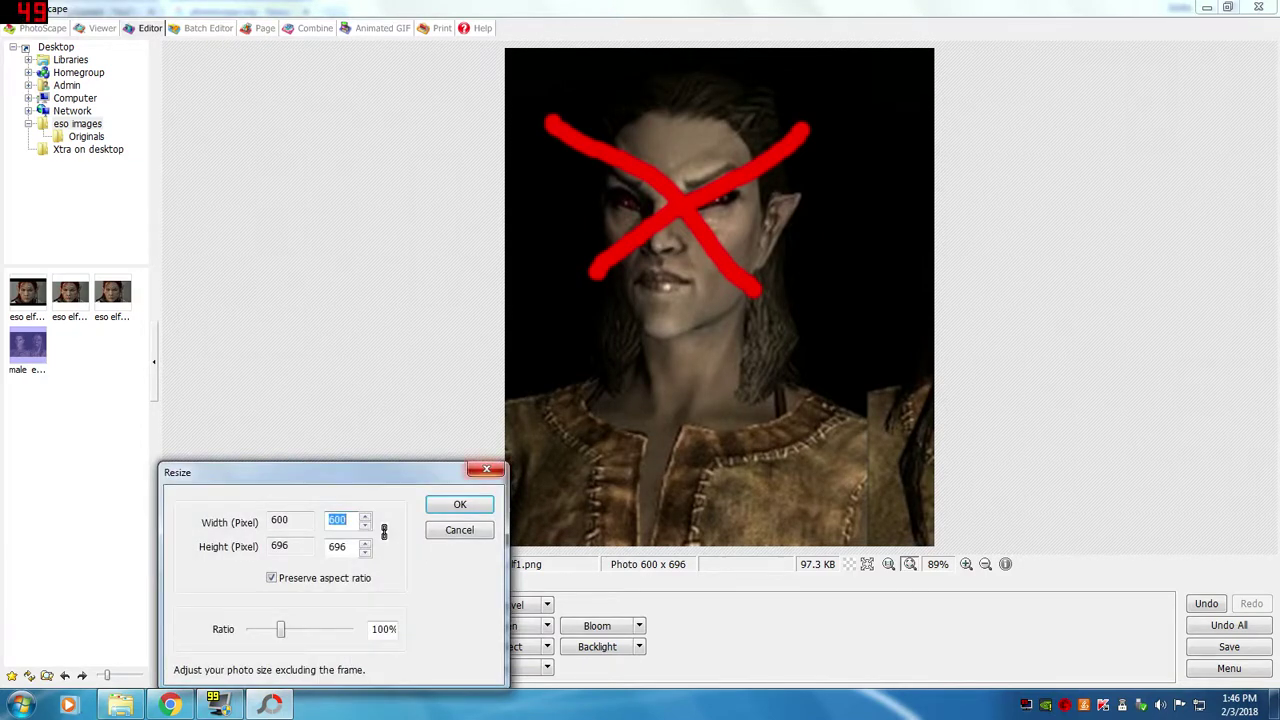